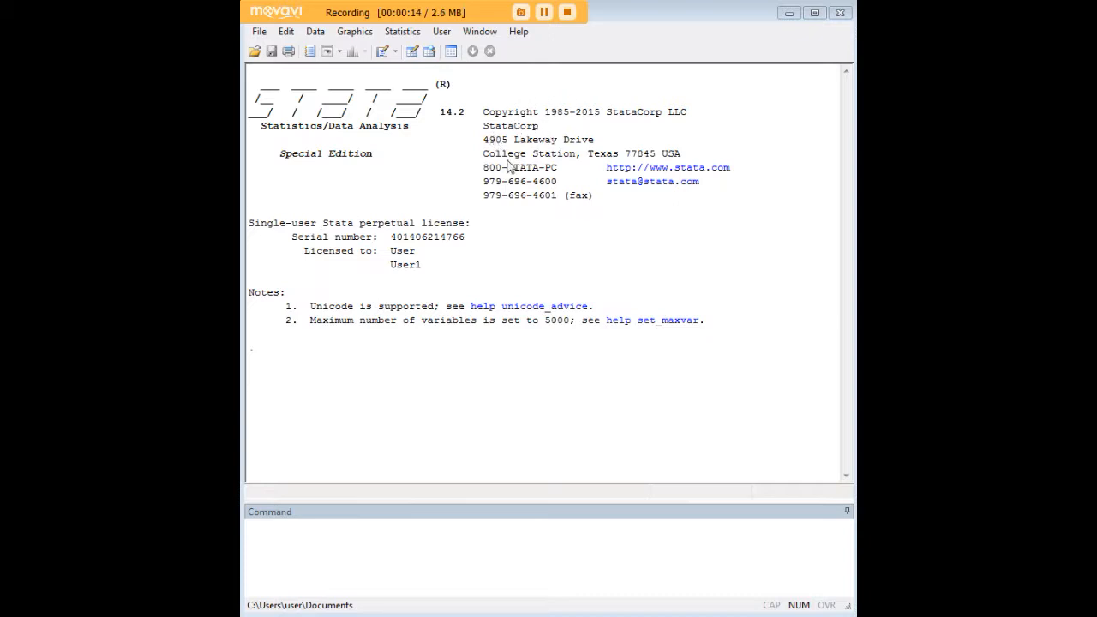
Step: Load the census13 example dataset from the web with the webuse command
click(541, 535)
click(728, 568)
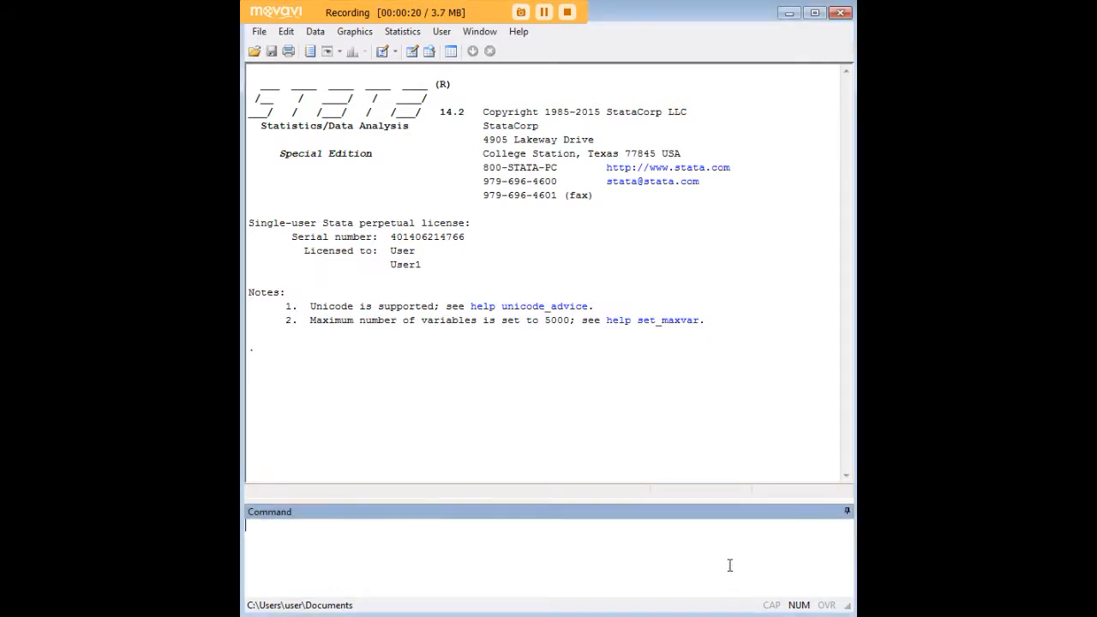
text(webuse census13)
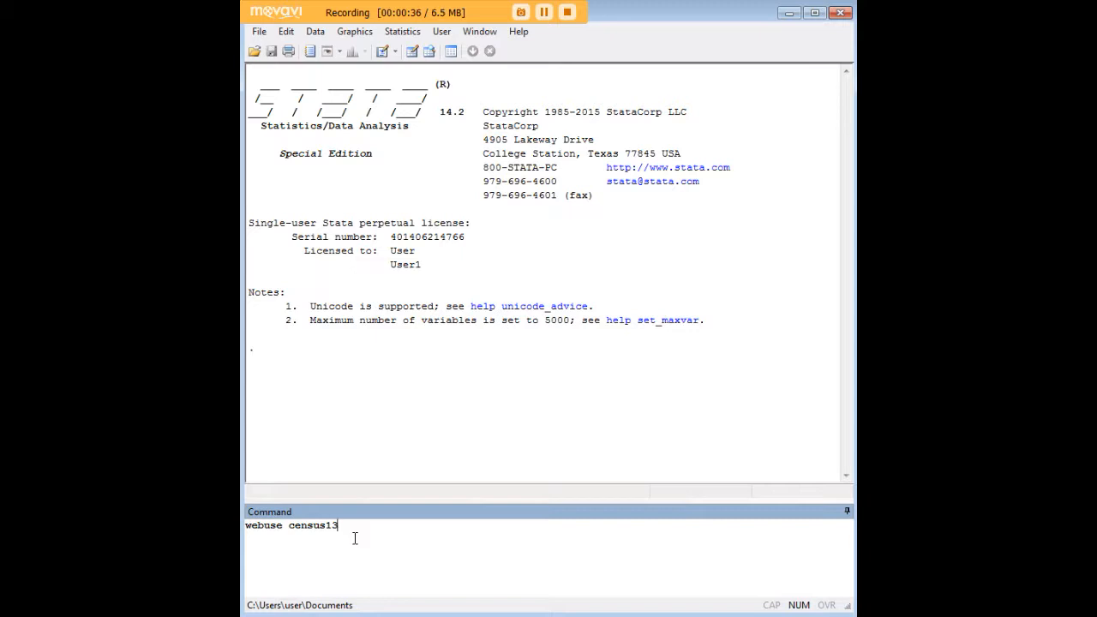
key(Return)
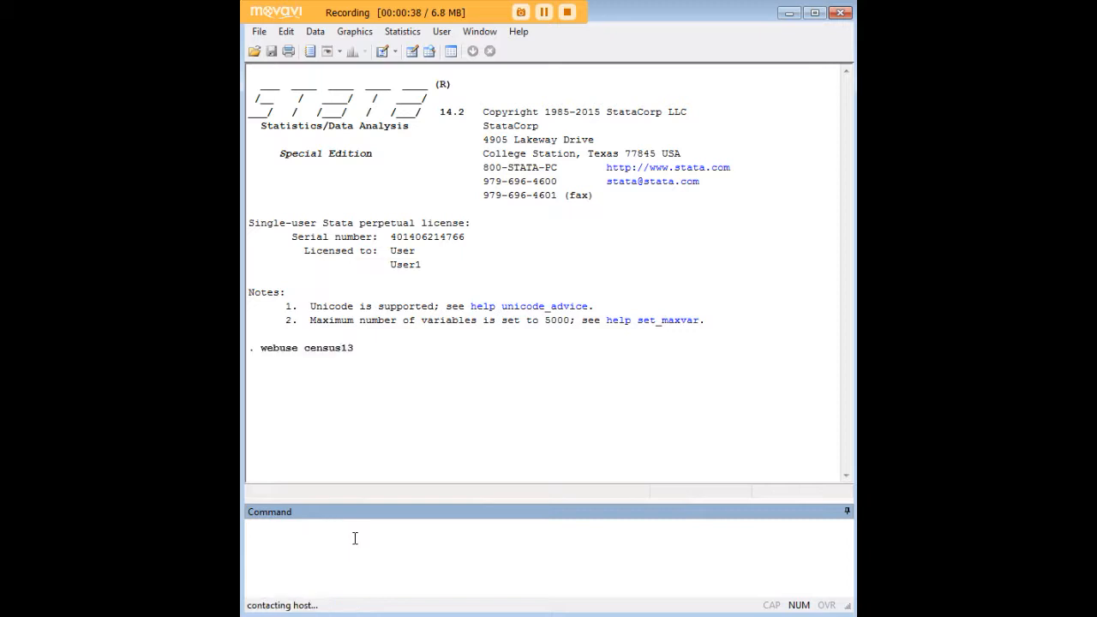
drag(359, 352, 262, 350)
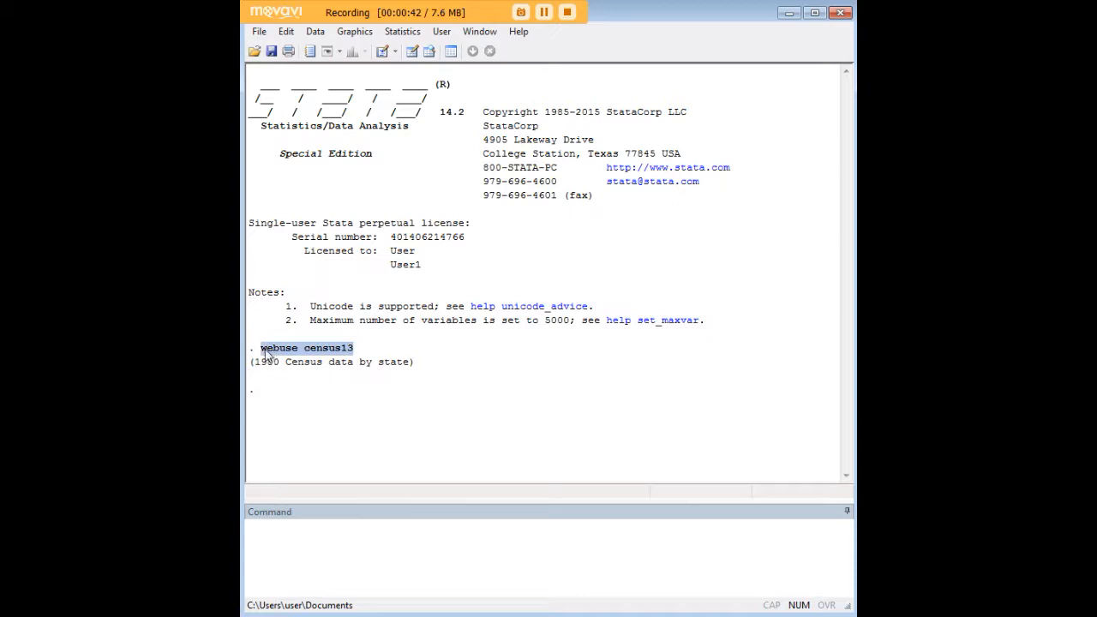
Step: Open the dataset in the Data Editor with the edit command and reposition the editor window to show its side panes
click(452, 532)
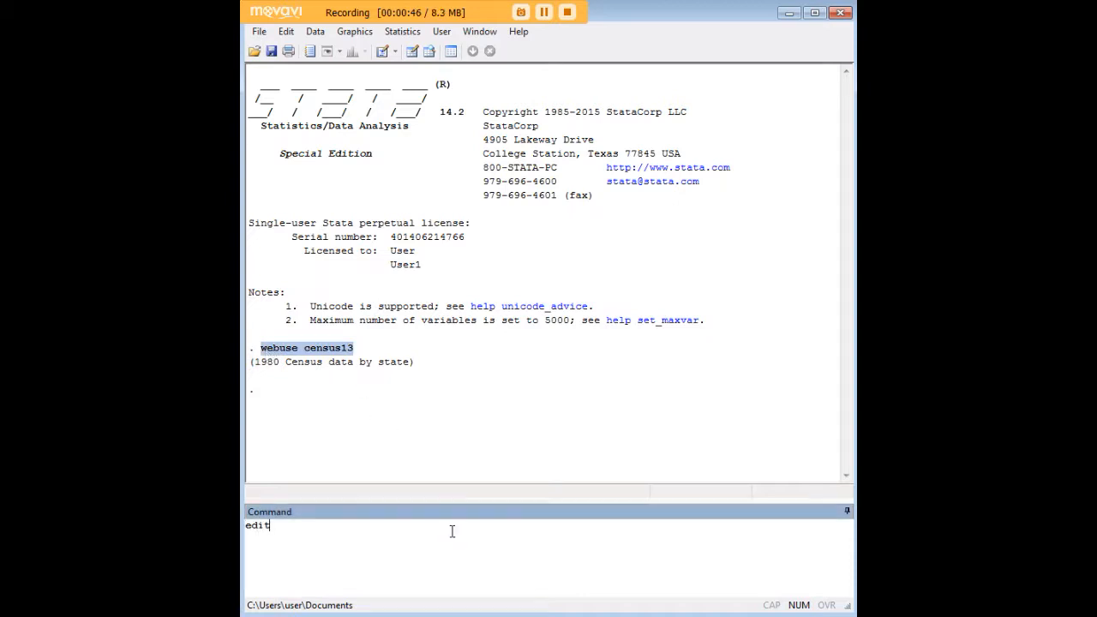
text(edit)
key(Return)
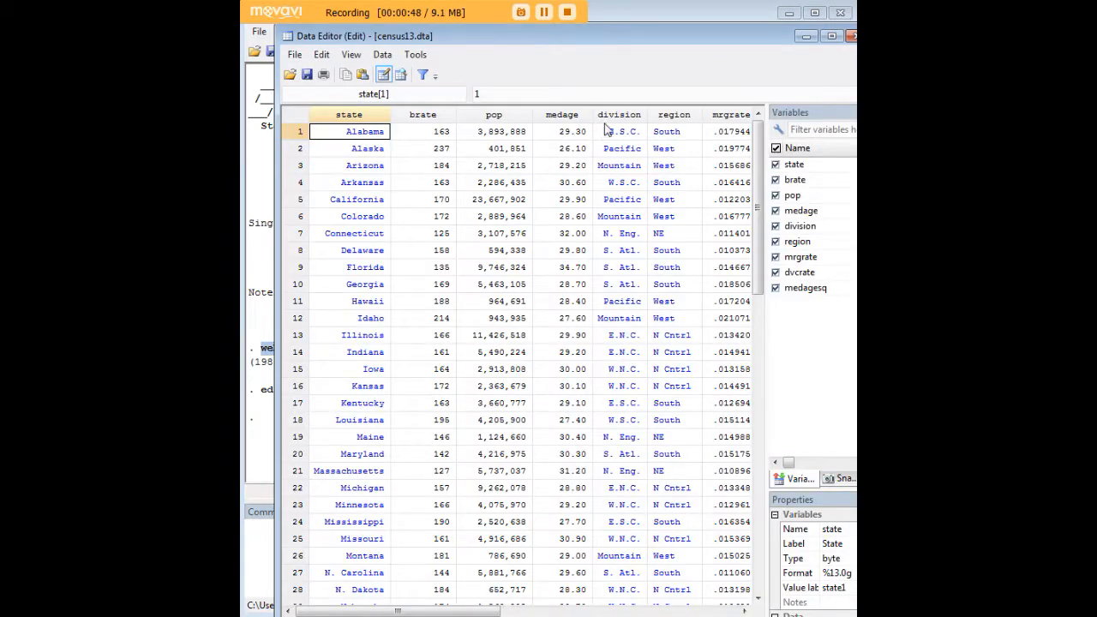
drag(623, 38, 602, 41)
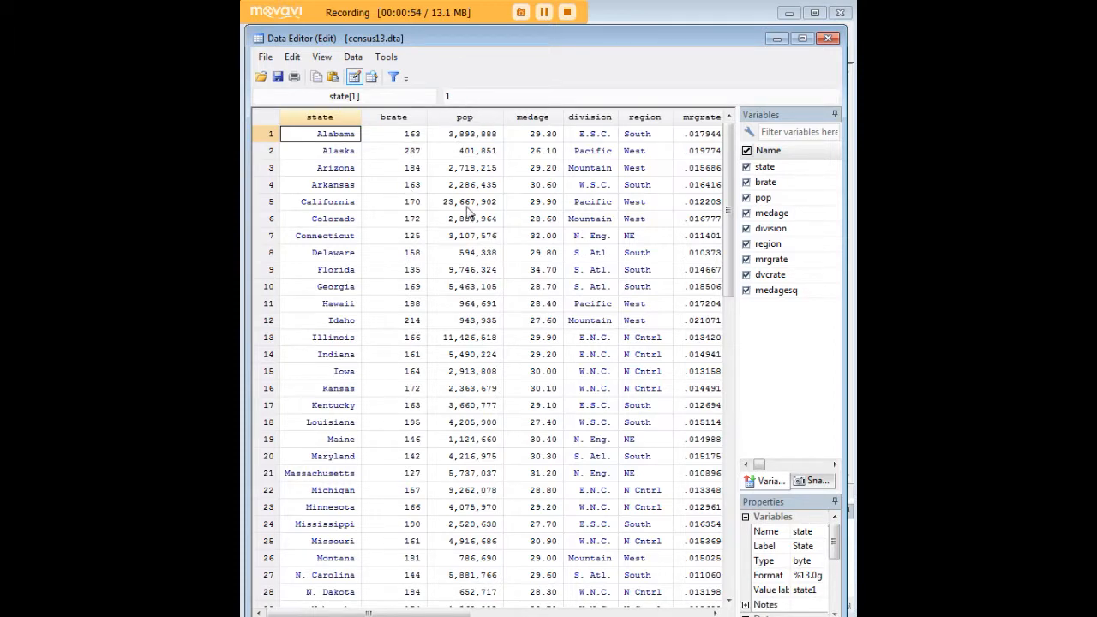
Step: Look through the variables of the first observation, from state across the row and back
key(Right)
key(Right)
key(Right)
key(Right)
key(Right)
key(Right)
key(Right)
key(Right)
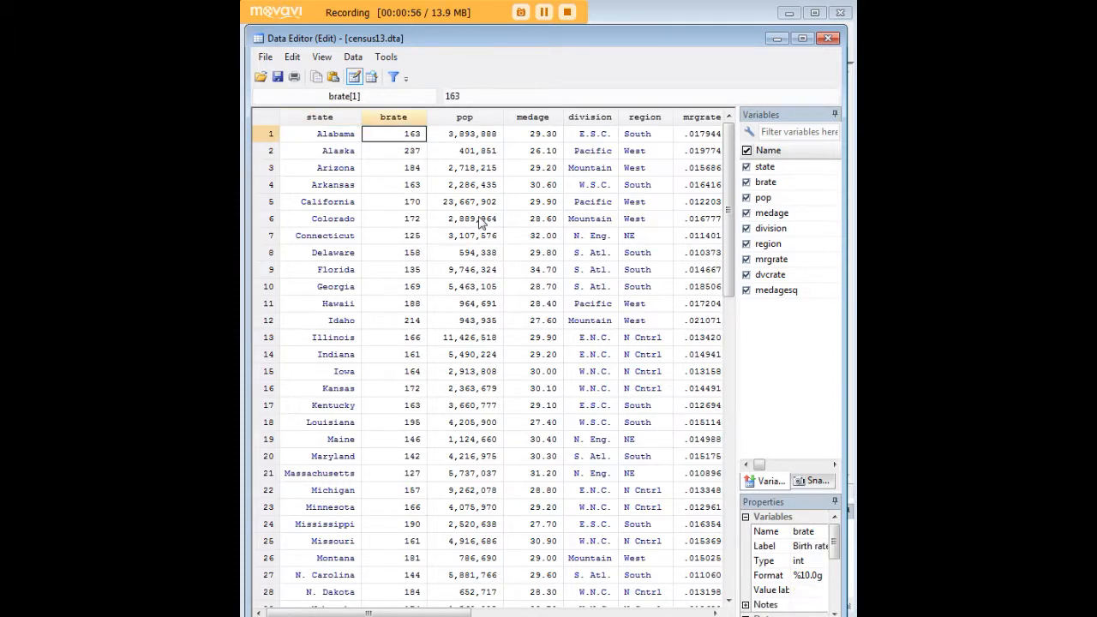
key(Left)
key(Left)
key(Left)
key(Left)
key(Left)
key(Left)
key(Left)
key(Left)
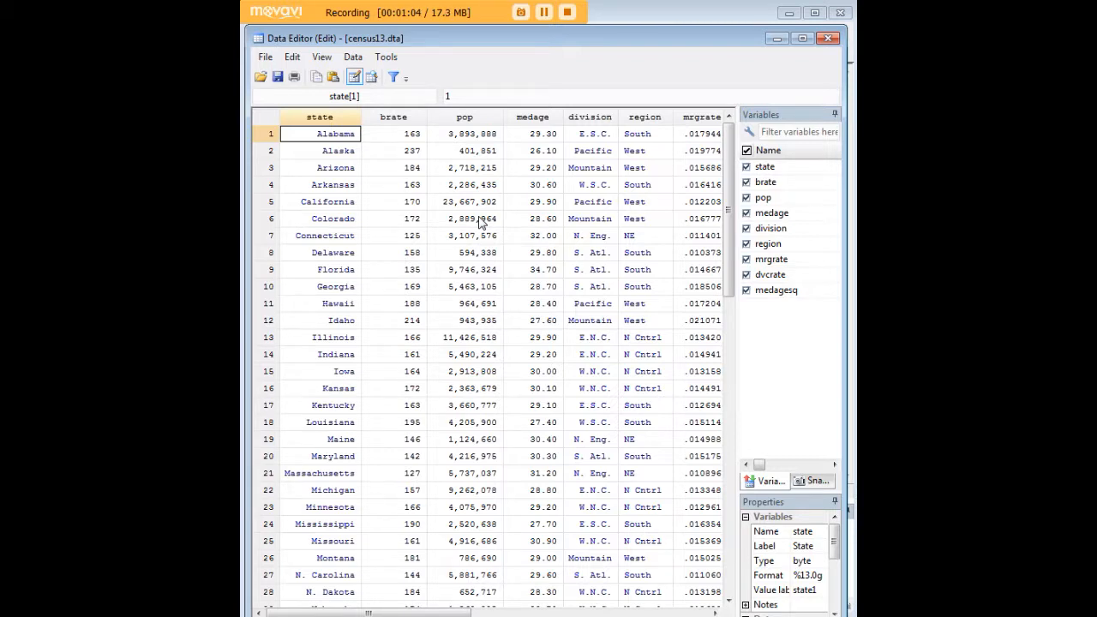
Step: Switch the Data Editor to browse mode
click(359, 57)
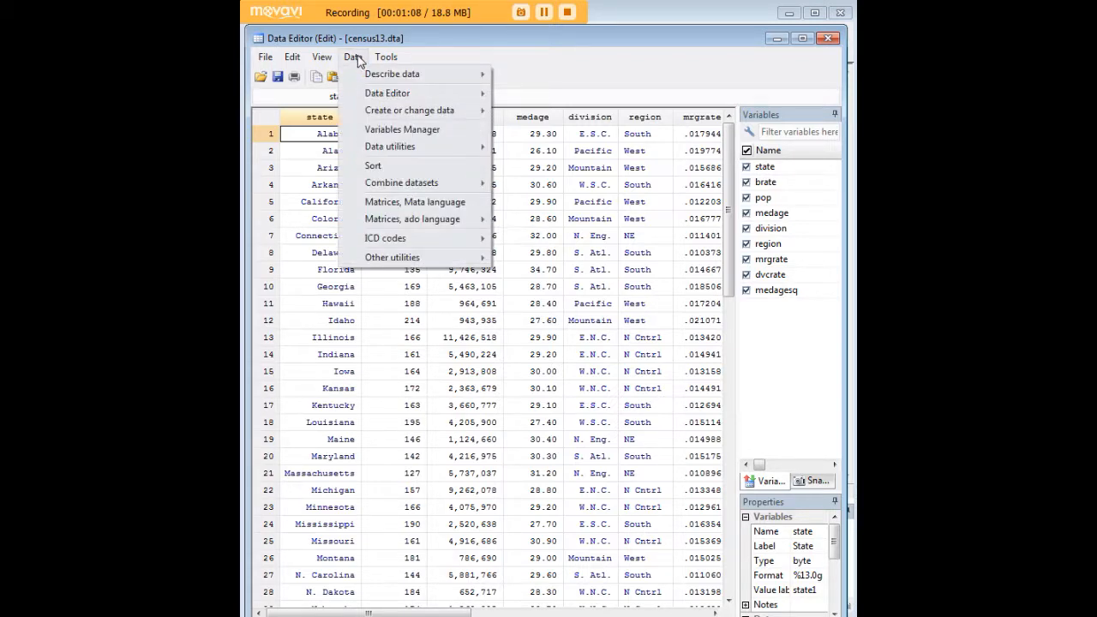
mouse_move(385, 94)
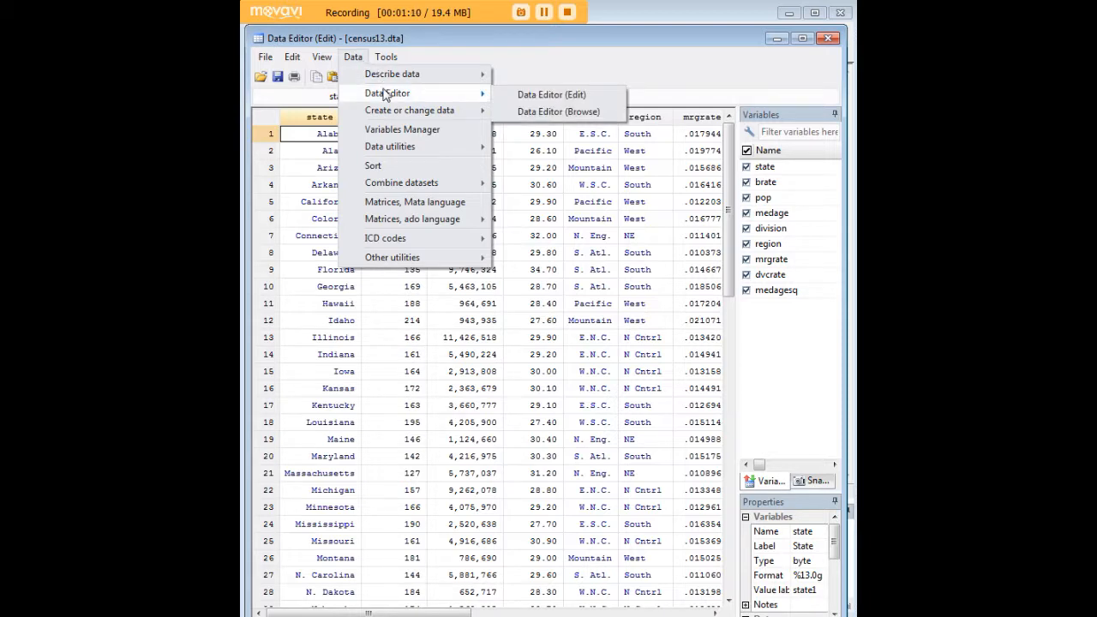
click(532, 112)
click(589, 359)
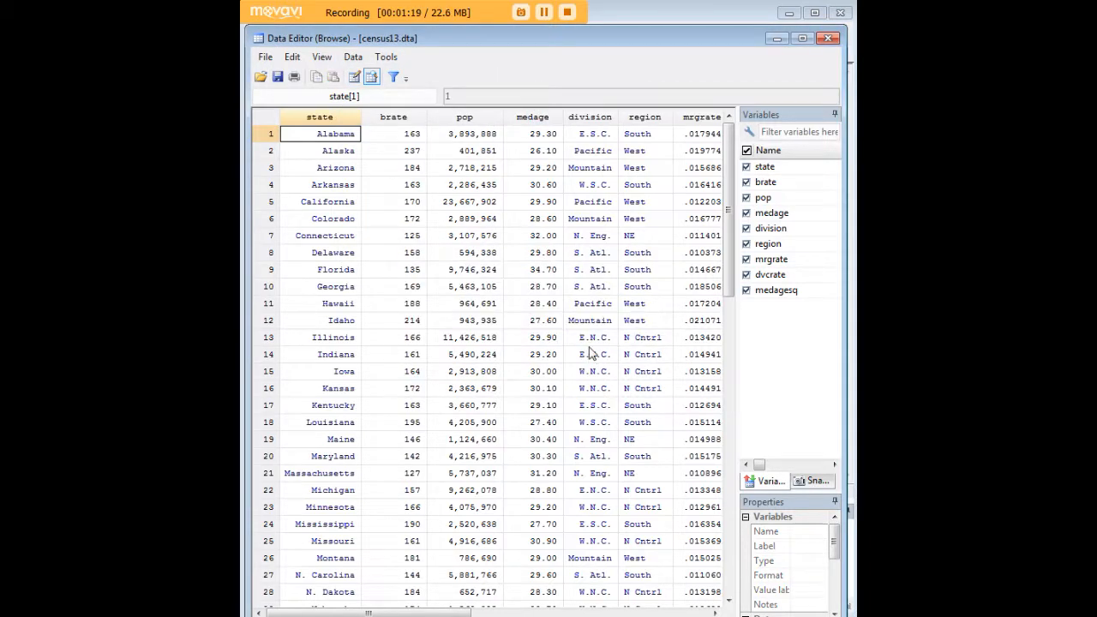
Step: Look through the medage values of the first few states, starting at Alaska
click(539, 150)
key(Down)
key(Down)
key(Down)
key(Up)
key(Up)
key(Down)
key(Up)
key(Up)
key(Up)
key(Down)
key(Down)
key(Down)
key(Up)
key(Up)
Step: Return the Data Editor to edit mode and accept the mode change
click(352, 57)
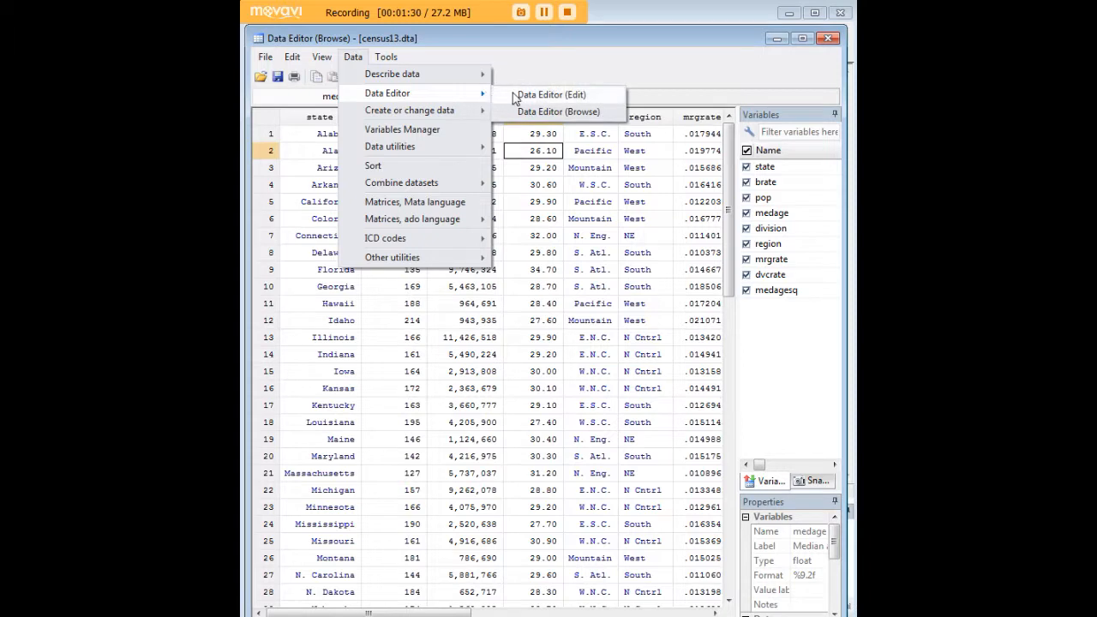
click(512, 93)
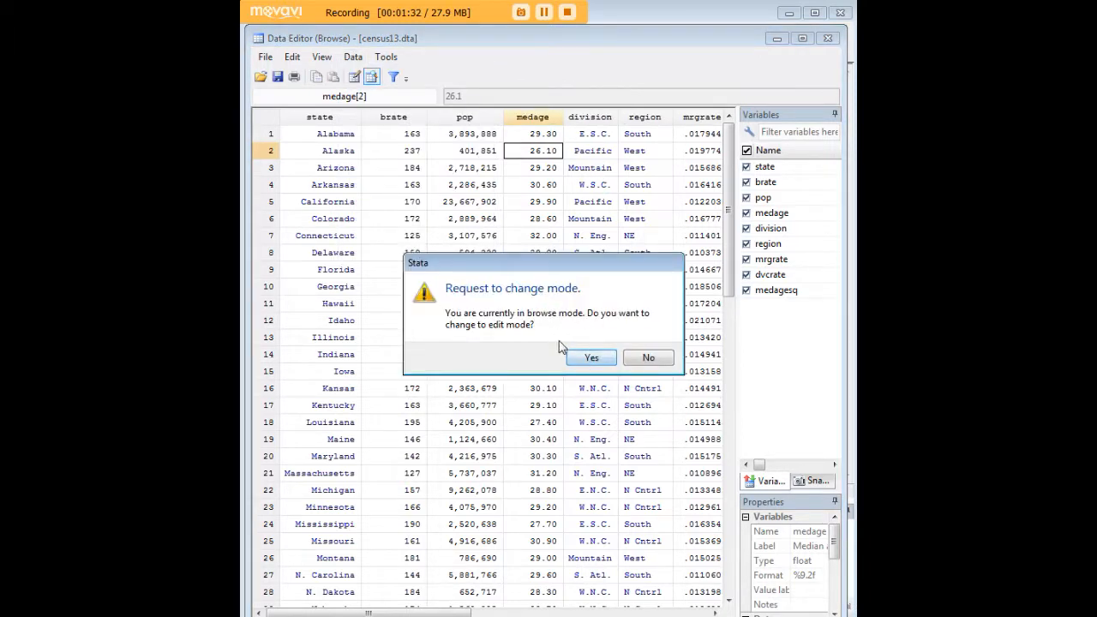
click(591, 358)
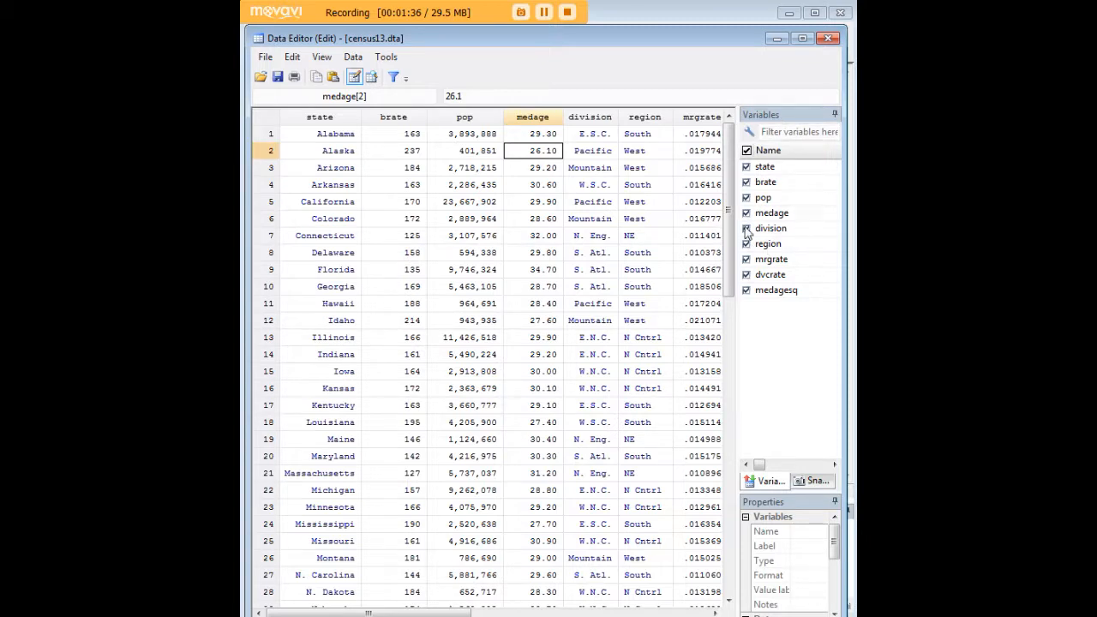
Step: Examine the properties of the variables state, brate, pop and medage, such as label, type and format
click(776, 168)
click(765, 183)
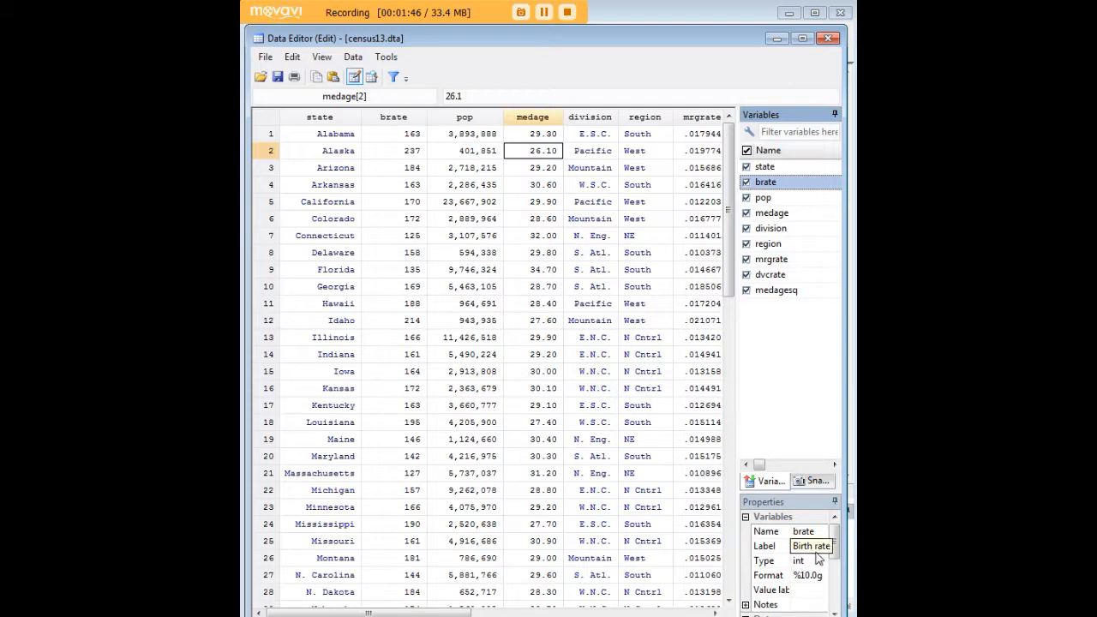
mouse_move(834, 546)
mouse_down()
mouse_move(836, 578)
mouse_move(837, 547)
mouse_up()
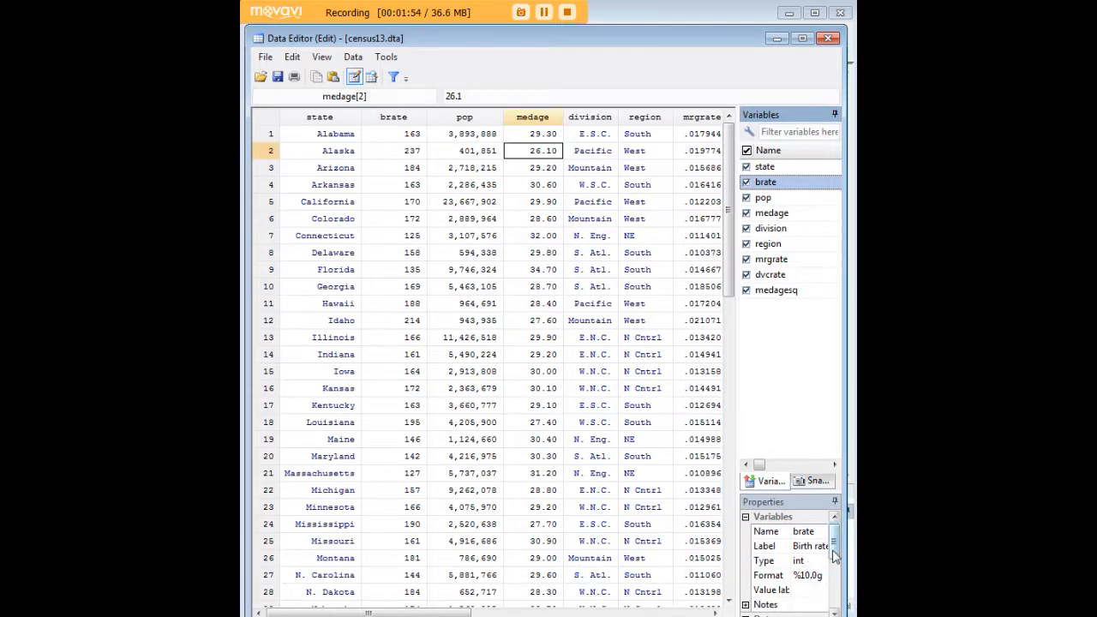
scroll(835, 556, down, 1)
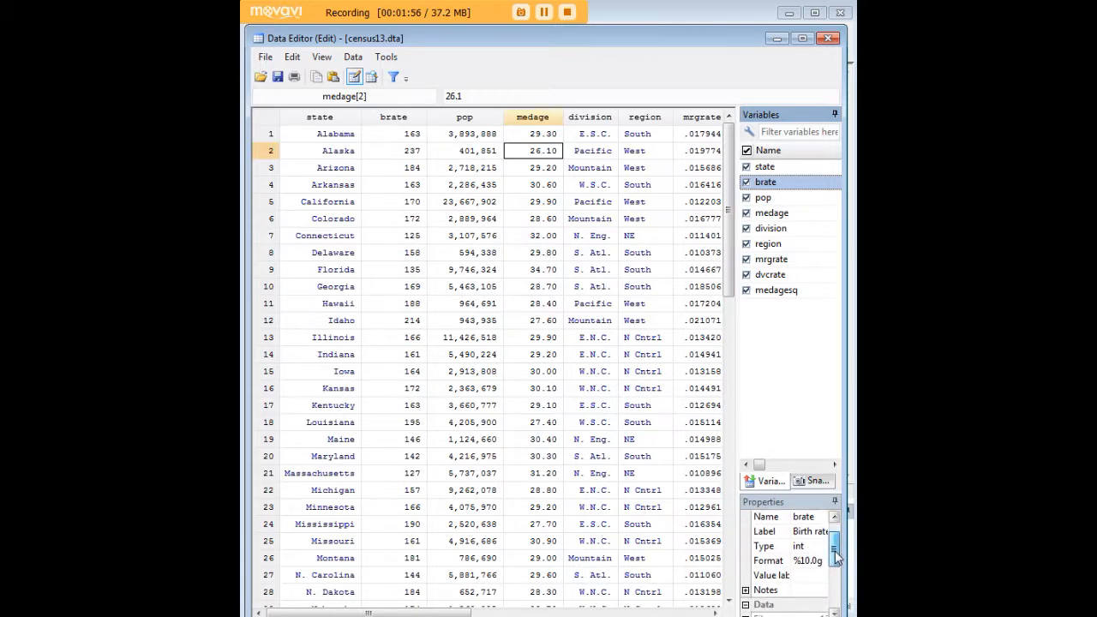
scroll(835, 557, down, 1)
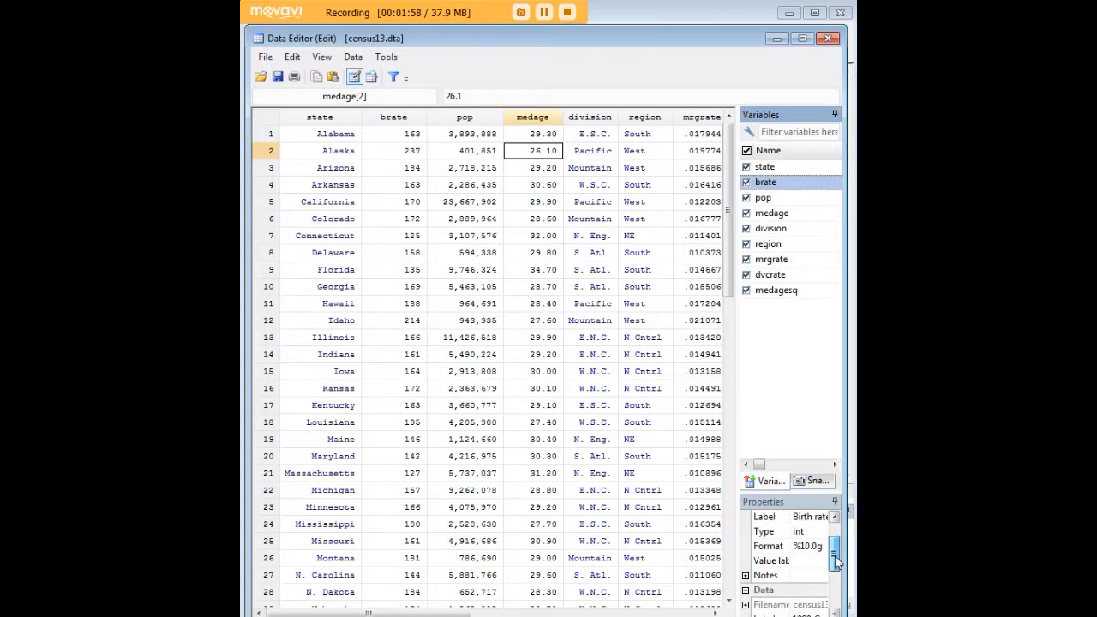
mouse_move(837, 562)
mouse_down()
mouse_move(833, 607)
mouse_move(832, 553)
mouse_up()
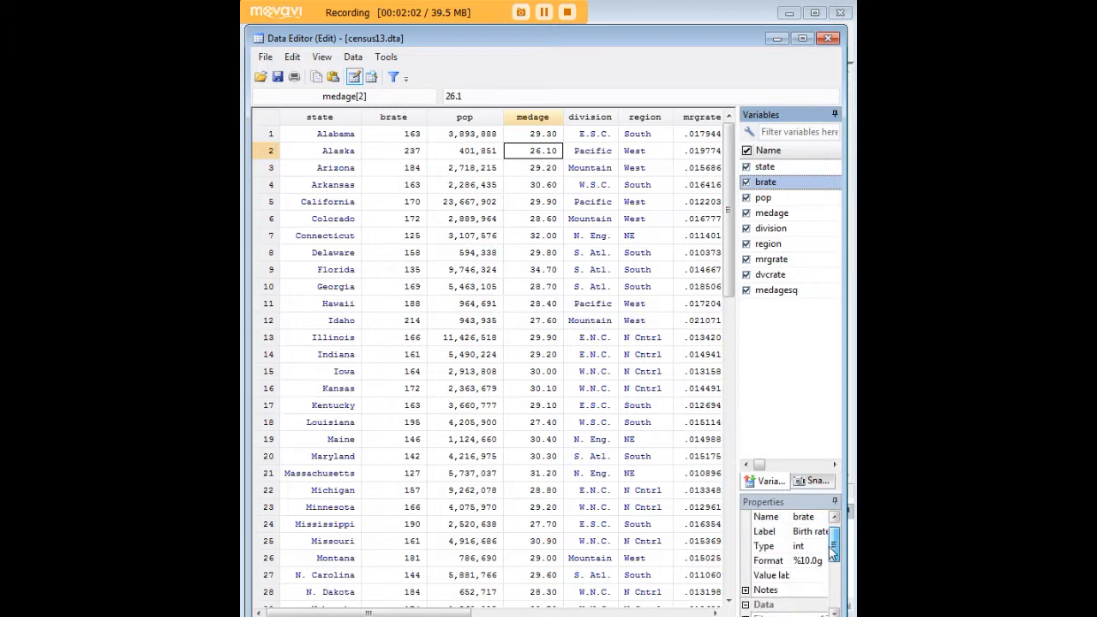
click(763, 199)
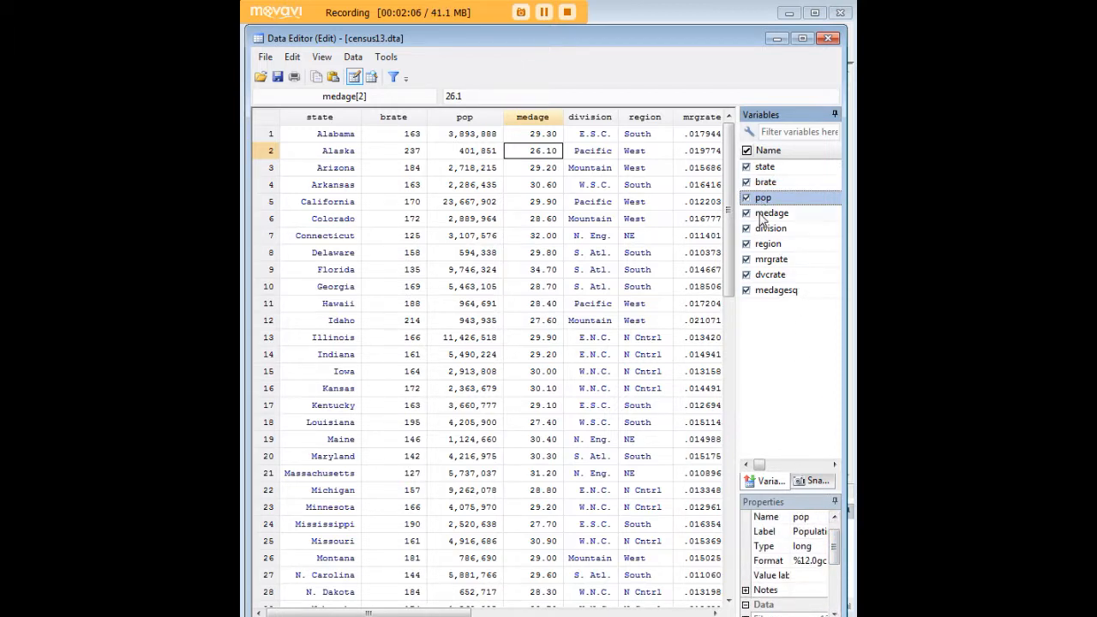
click(763, 216)
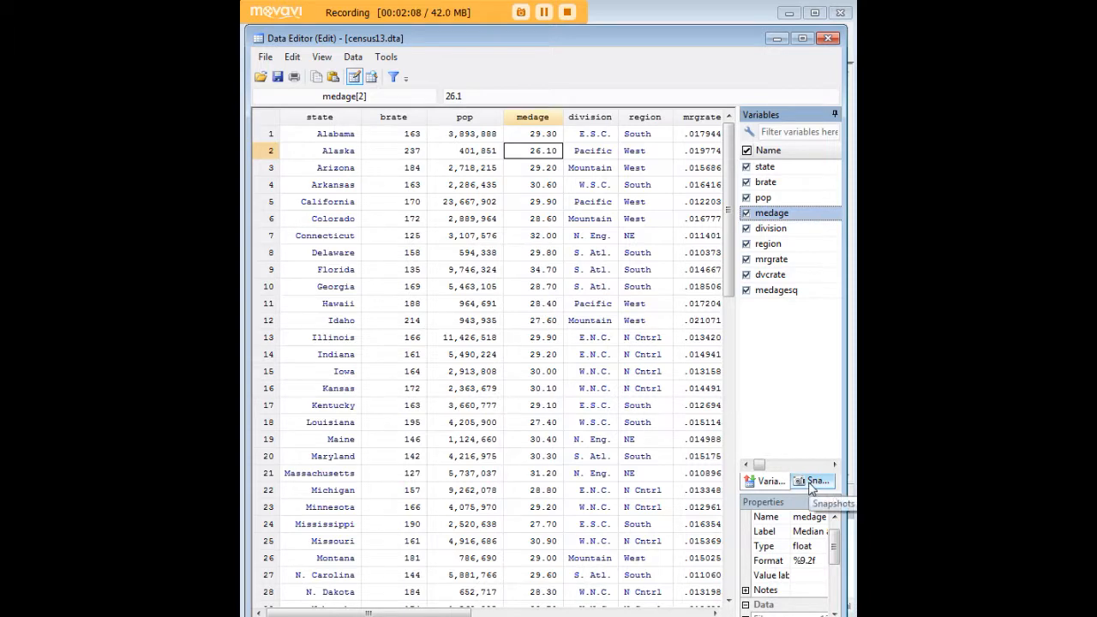
Step: Check the dataset's snapshots and examine the properties of the variables division, region and mrgrate
click(811, 482)
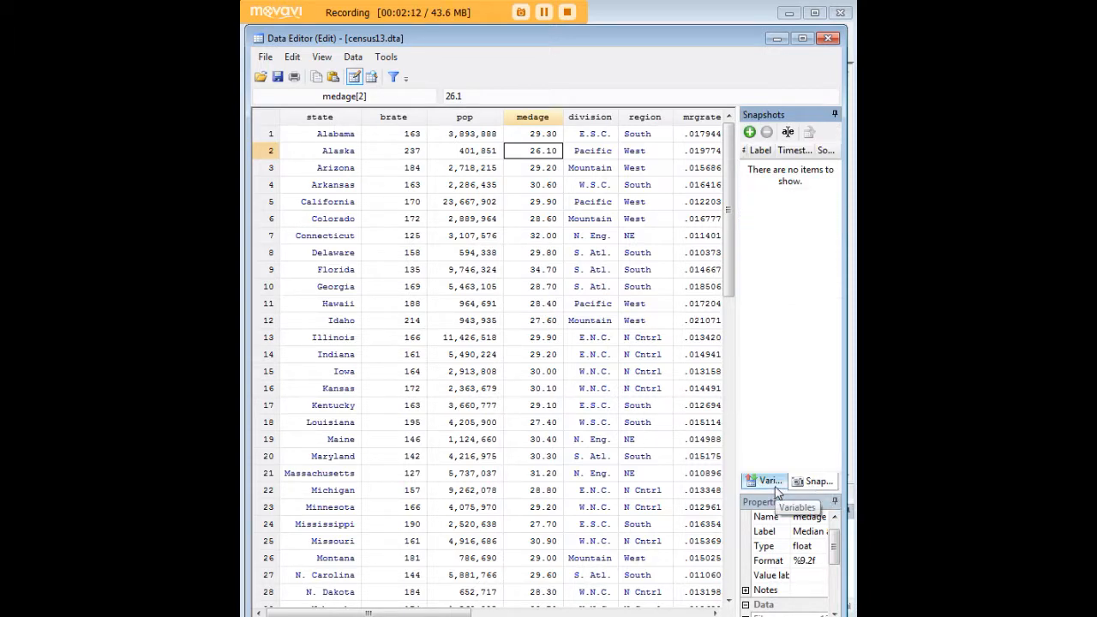
click(770, 482)
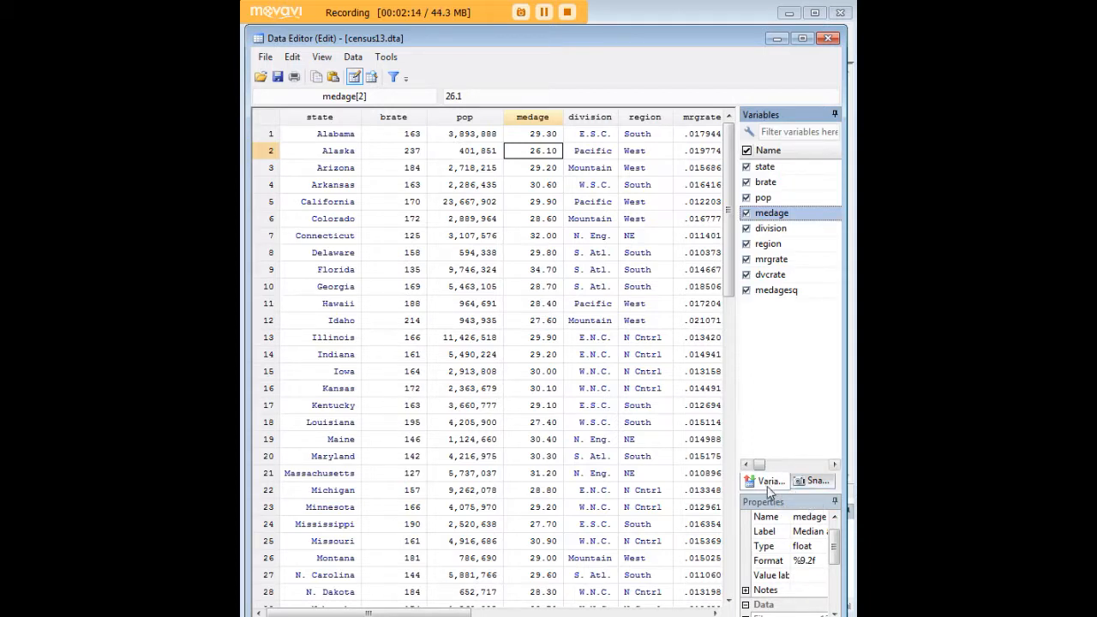
click(773, 230)
click(768, 245)
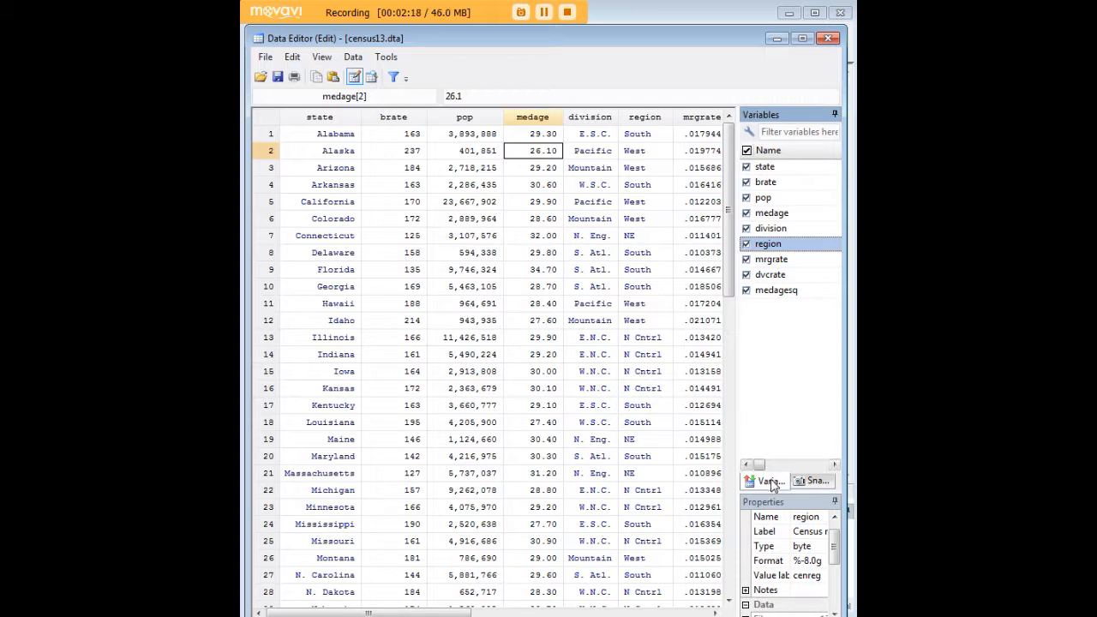
click(771, 260)
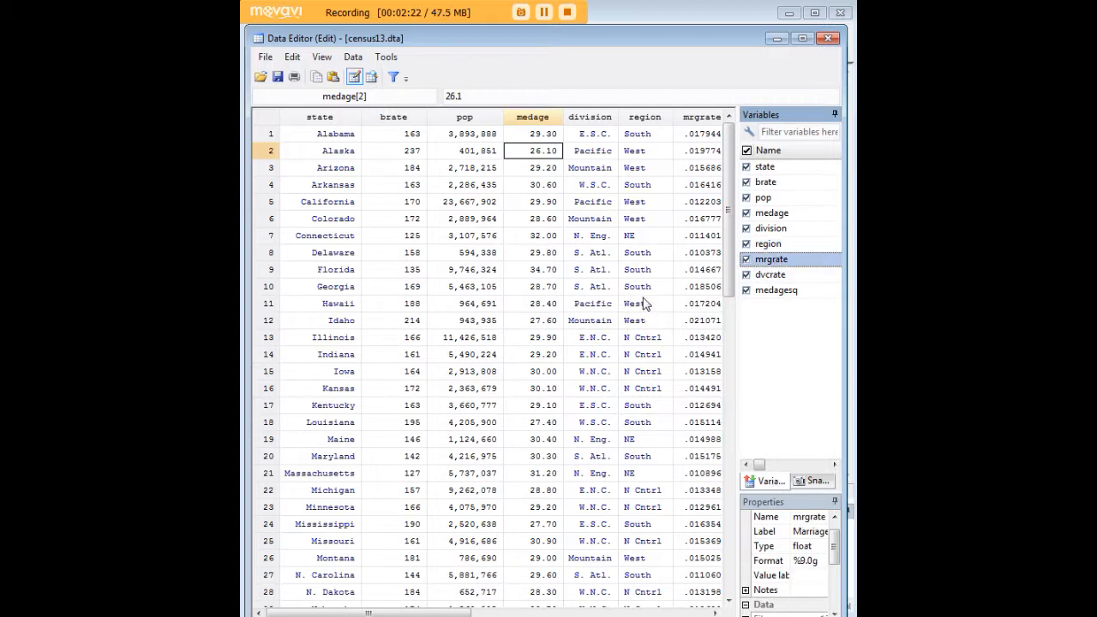
Step: Minimize the Data Editor and review the categories of statistical analyses available in the main window
drag(632, 42, 638, 7)
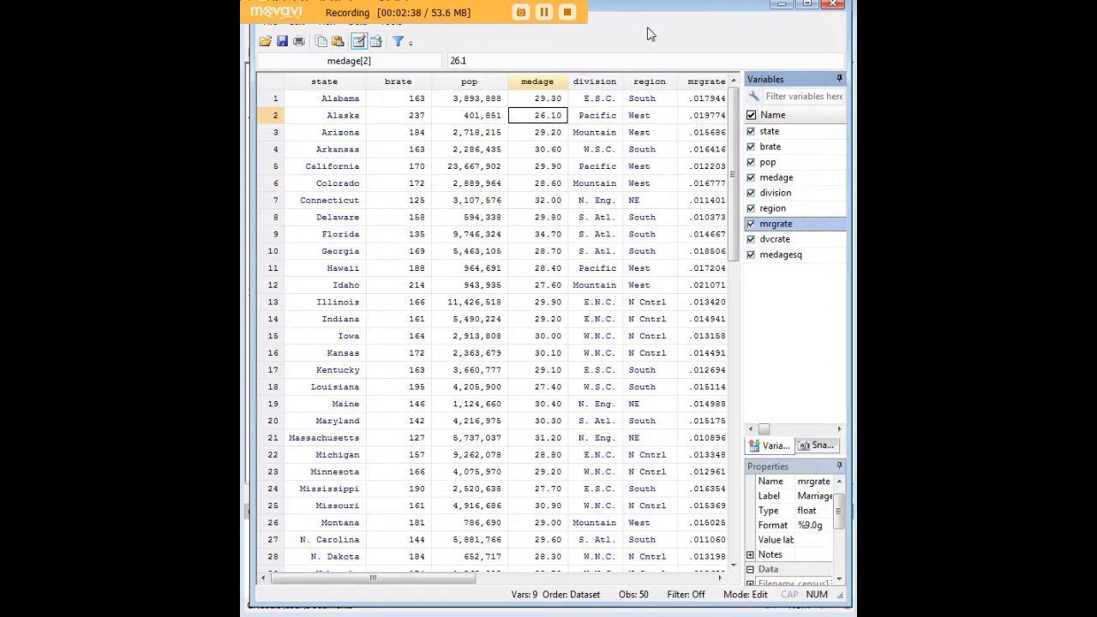
drag(661, 8, 656, 44)
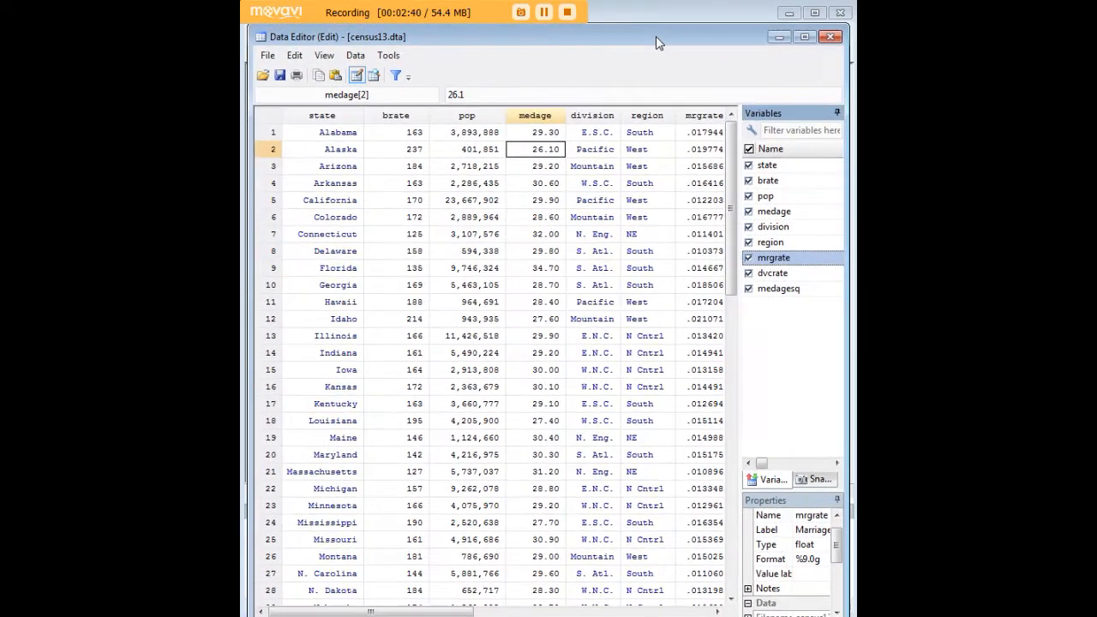
click(774, 40)
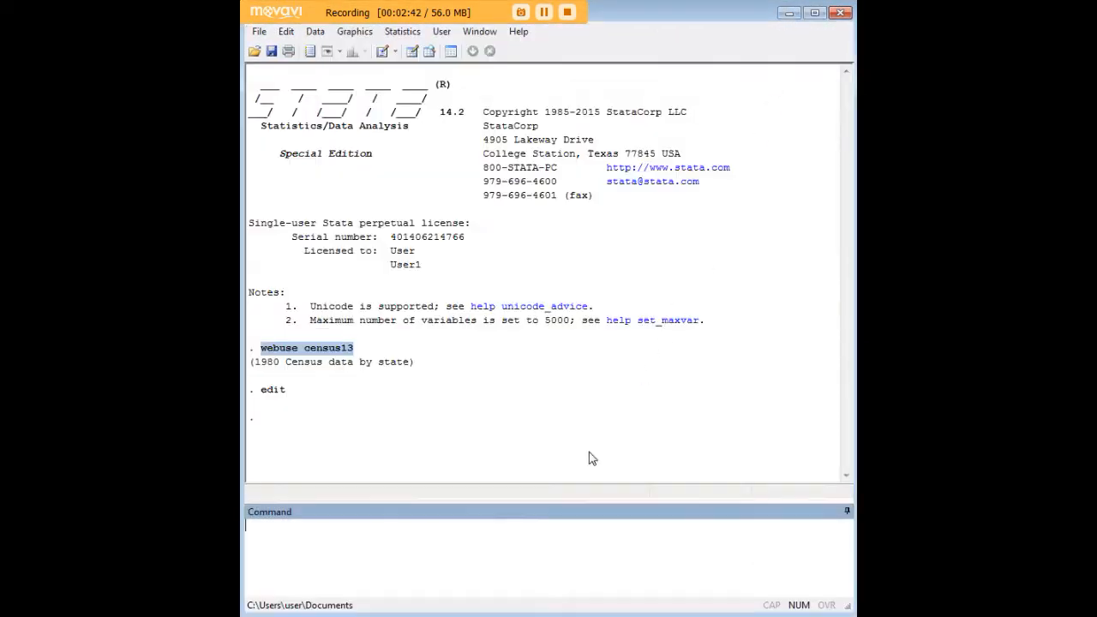
click(403, 33)
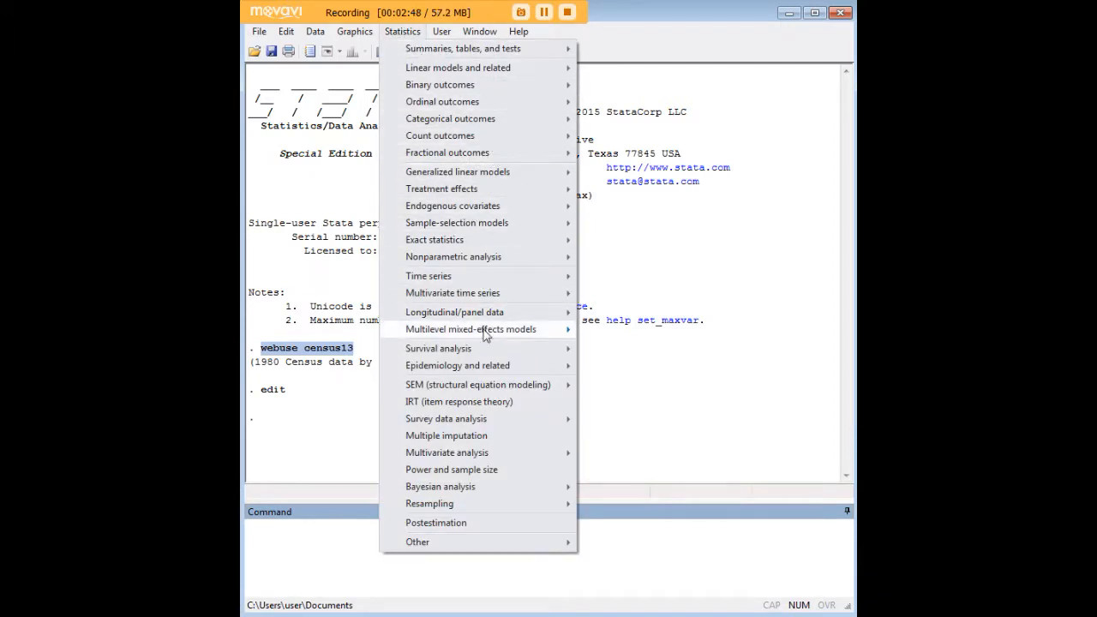
mouse_move(519, 134)
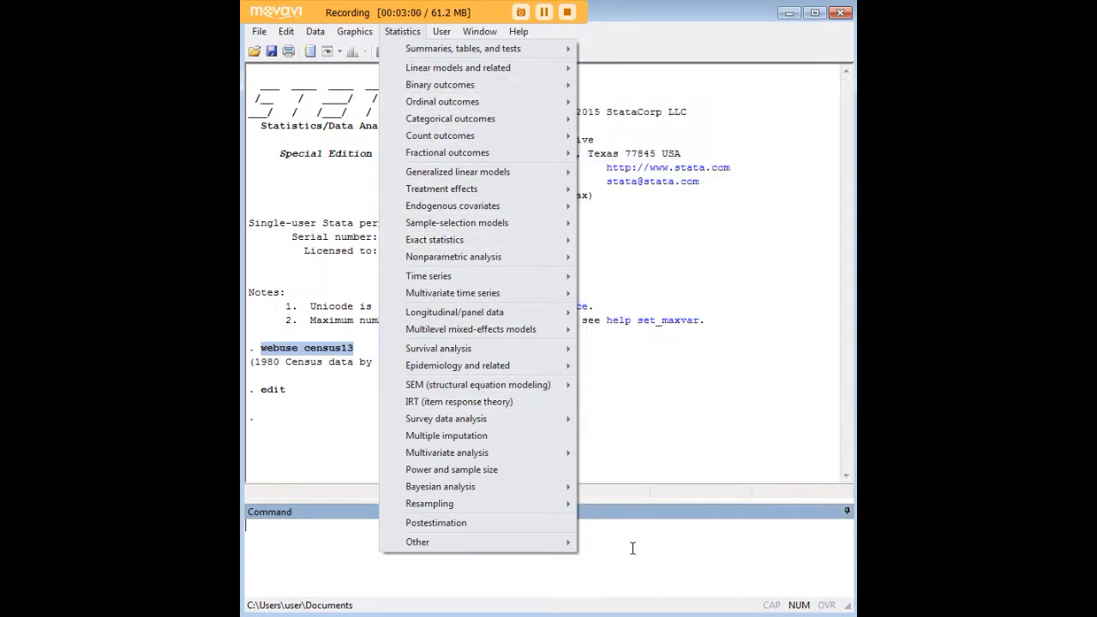
Step: Reopen the Data Editor with the edit command, review its available commands, and minimize it
click(633, 547)
text(ed)
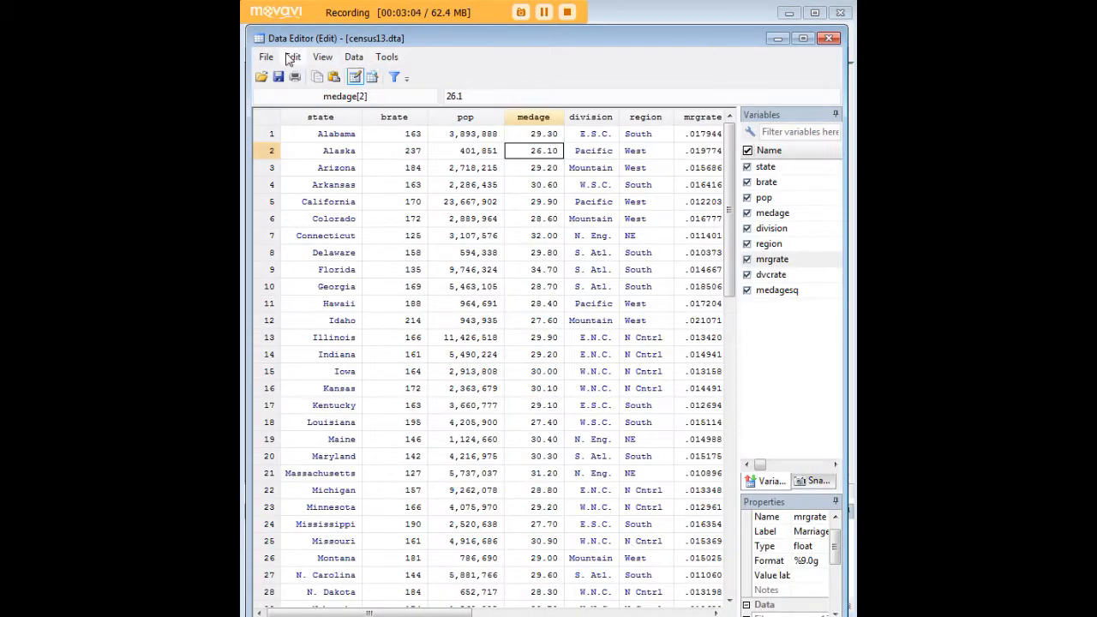
click(266, 58)
mouse_move(296, 58)
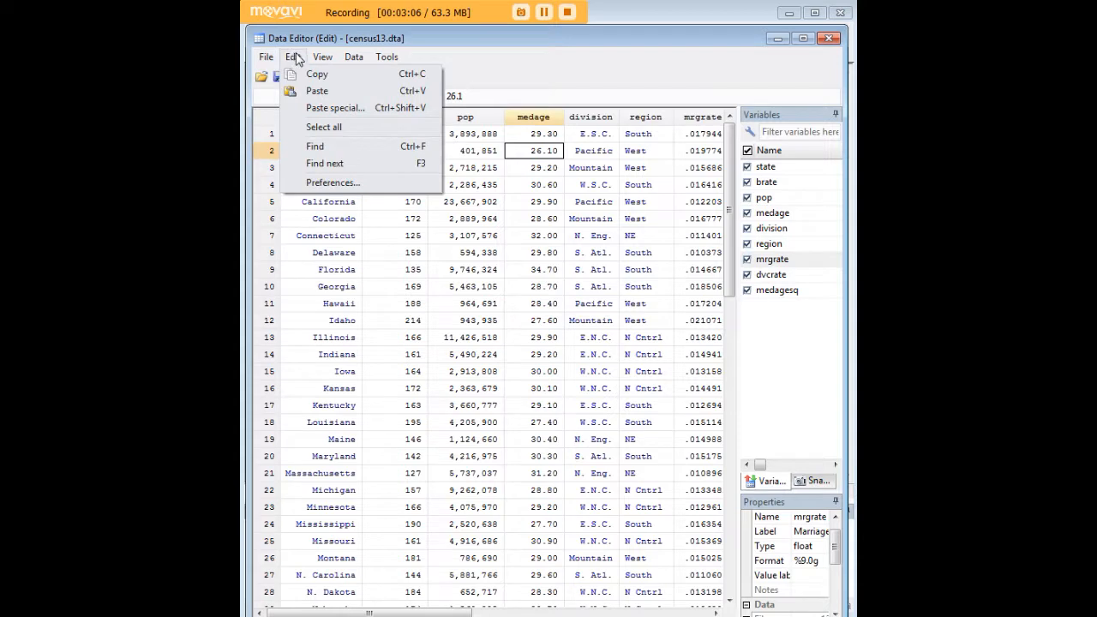
mouse_move(358, 60)
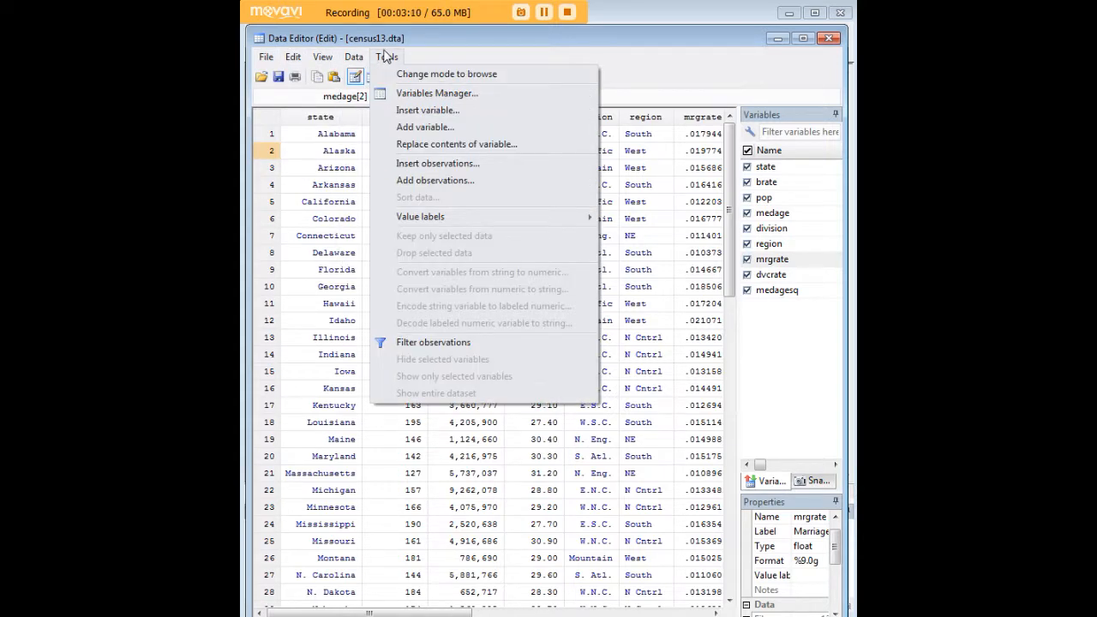
click(270, 60)
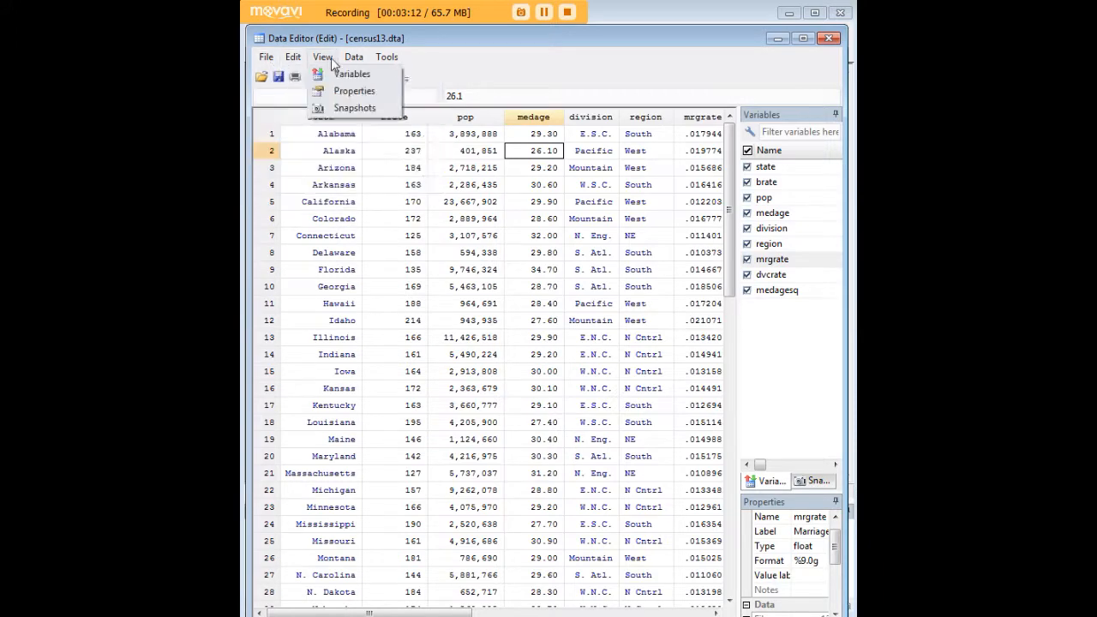
click(779, 36)
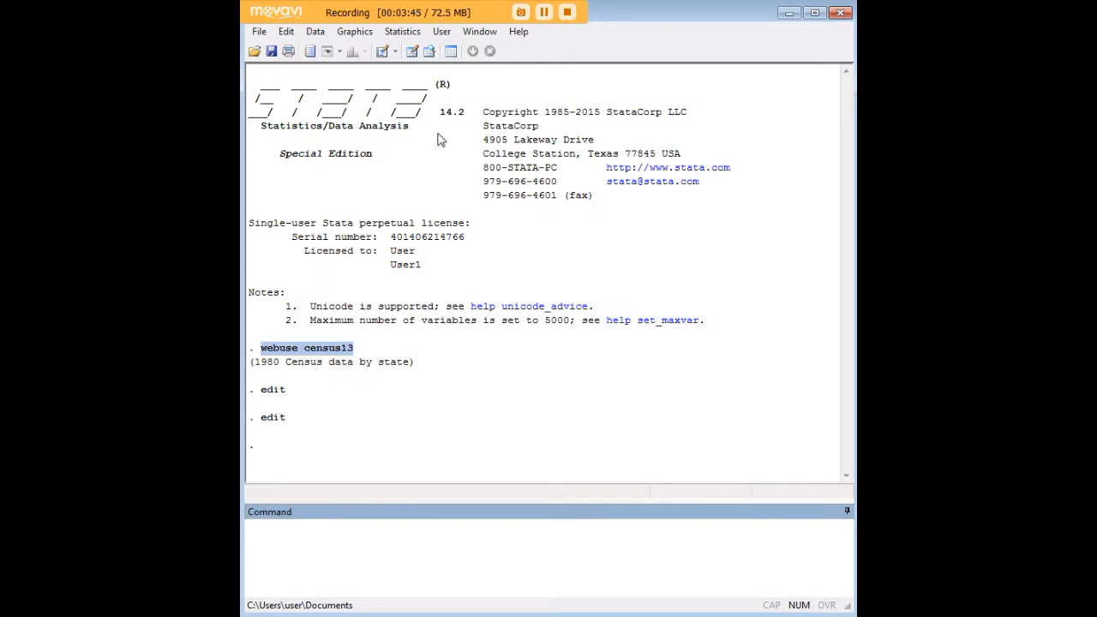
Step: Open the summarize dialog from the summary and descriptive statistics, and reposition it over the results
click(403, 31)
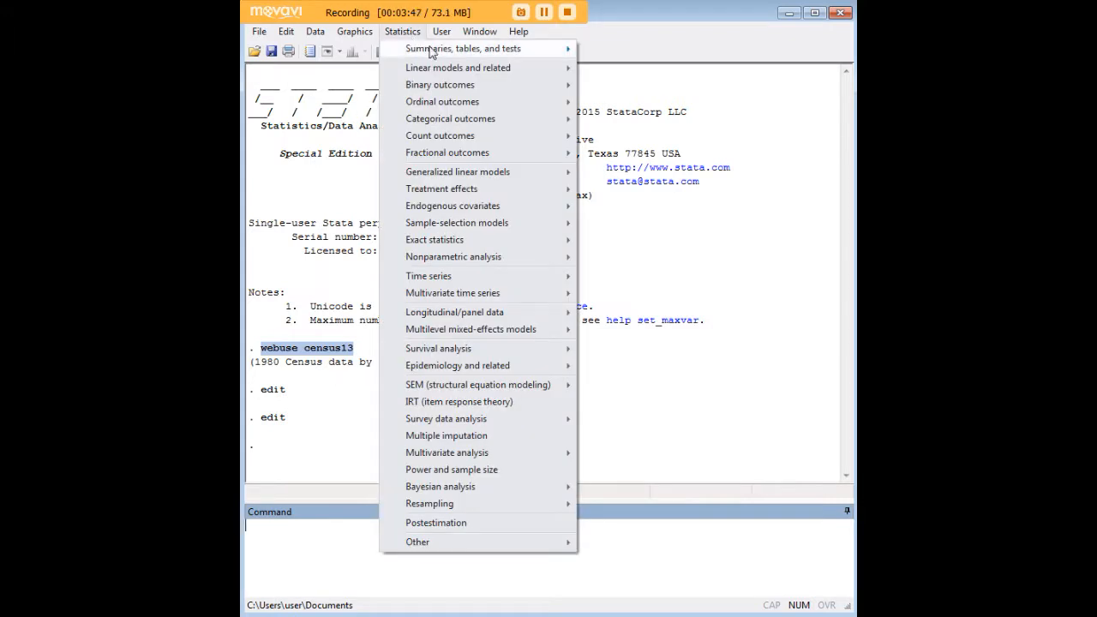
mouse_move(433, 51)
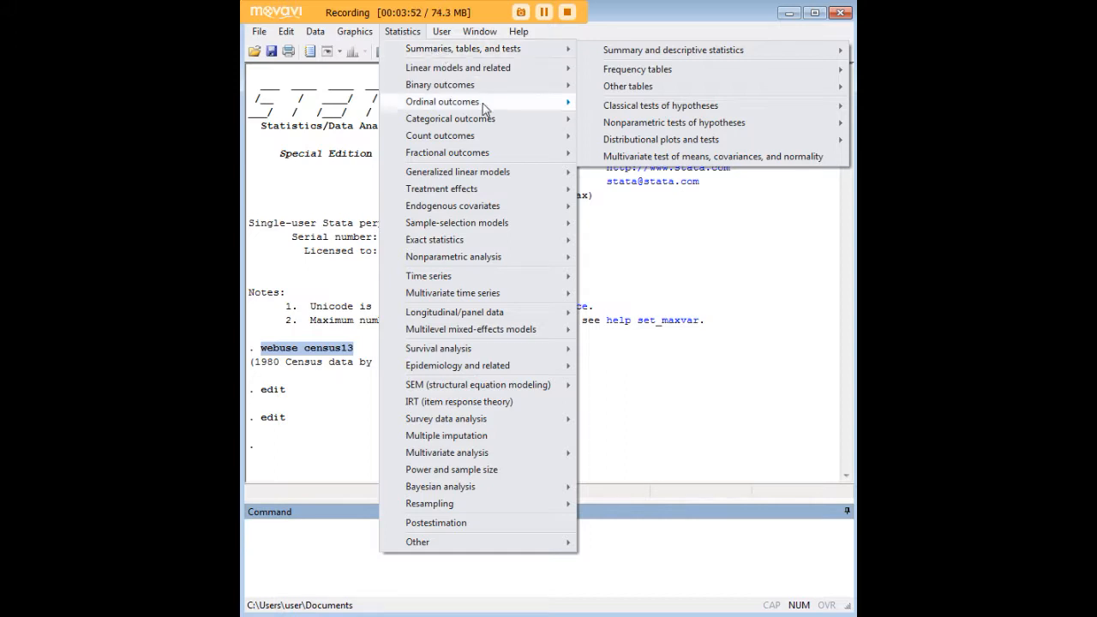
mouse_move(522, 51)
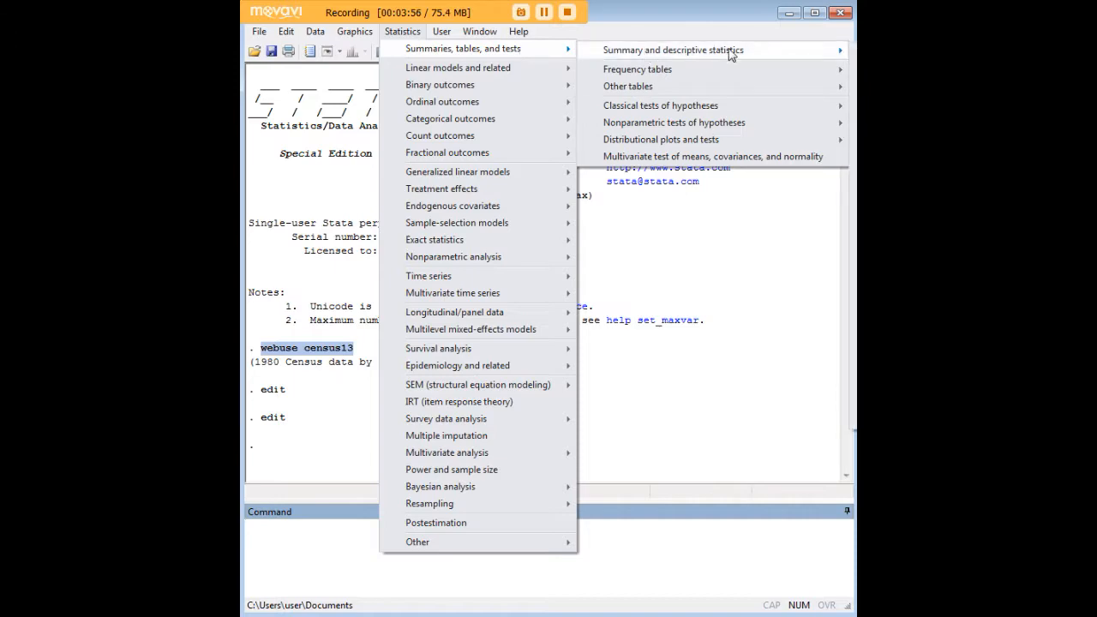
click(855, 51)
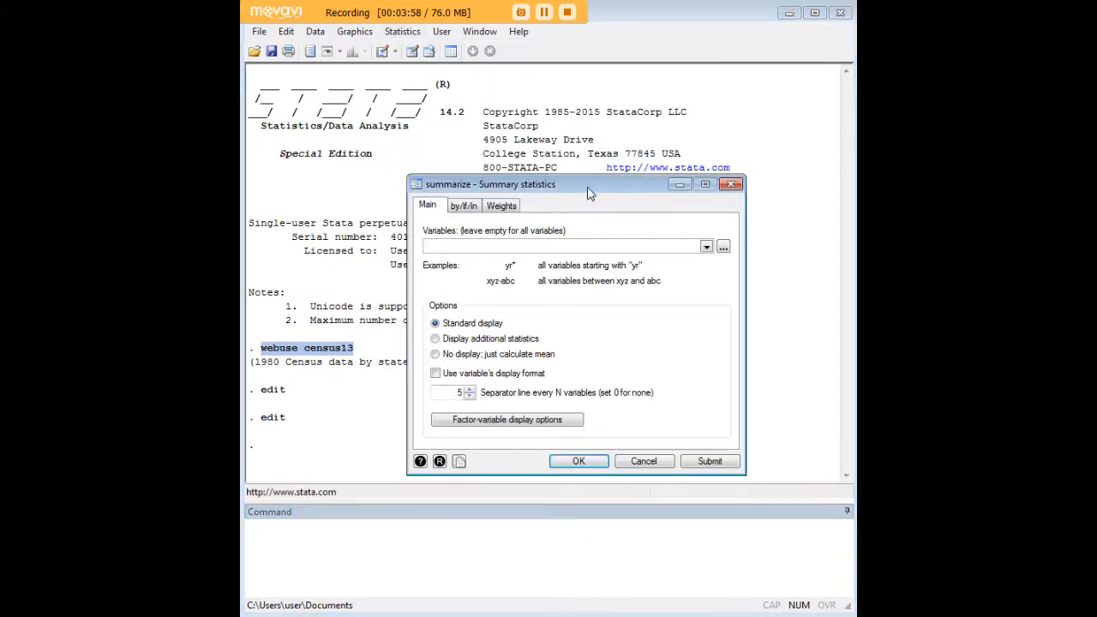
drag(591, 188, 494, 131)
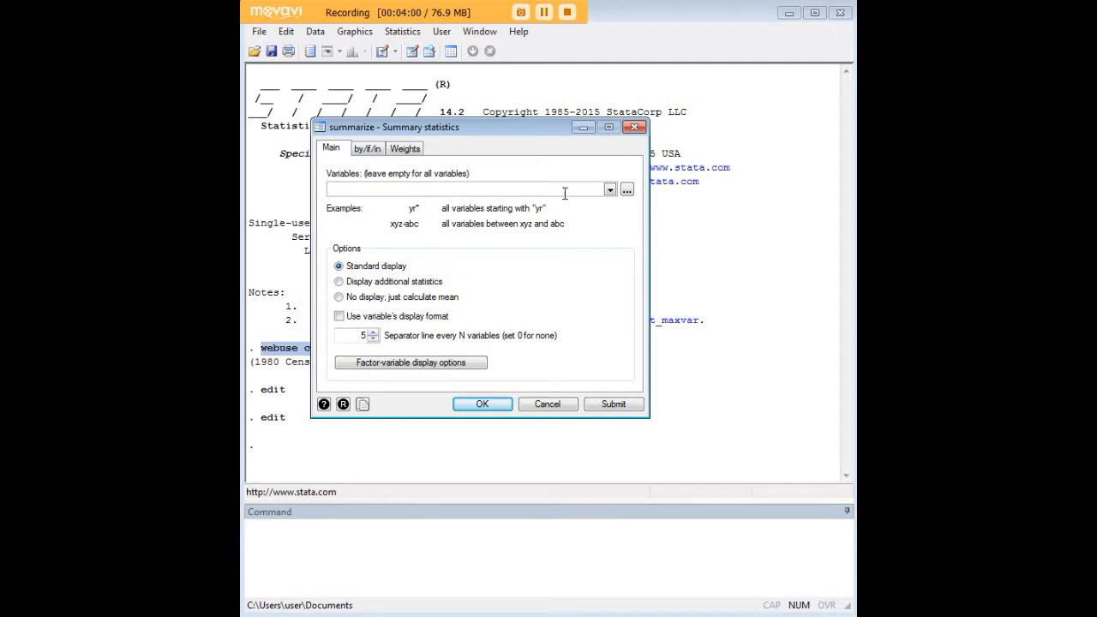
Step: Summarize the variables brate, pop and medage with the standard display
click(610, 189)
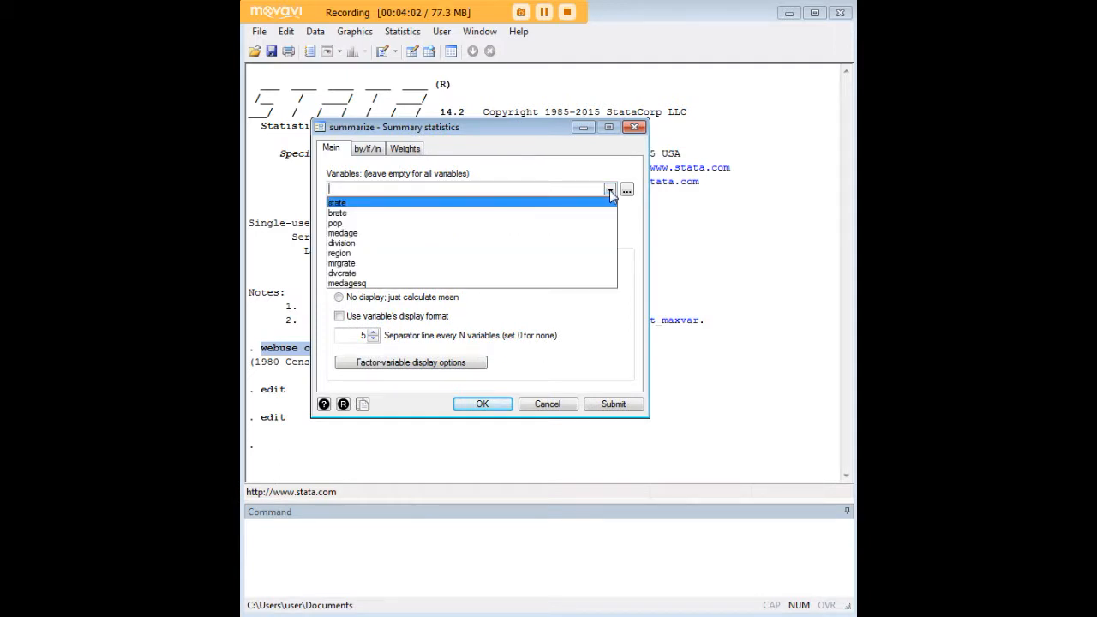
click(541, 212)
click(529, 223)
click(516, 233)
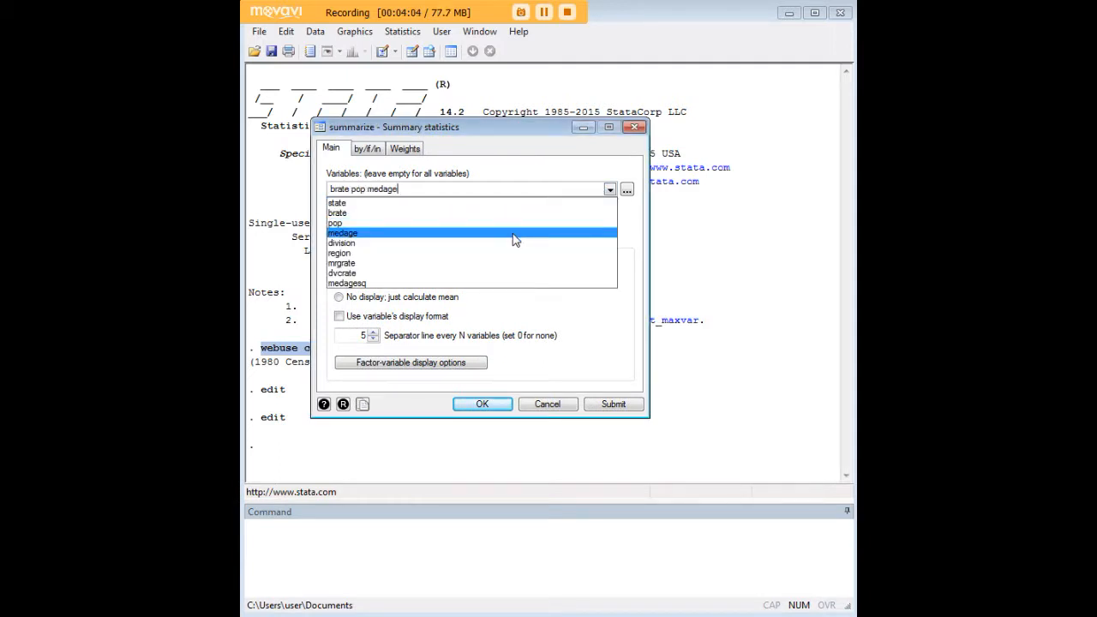
click(551, 176)
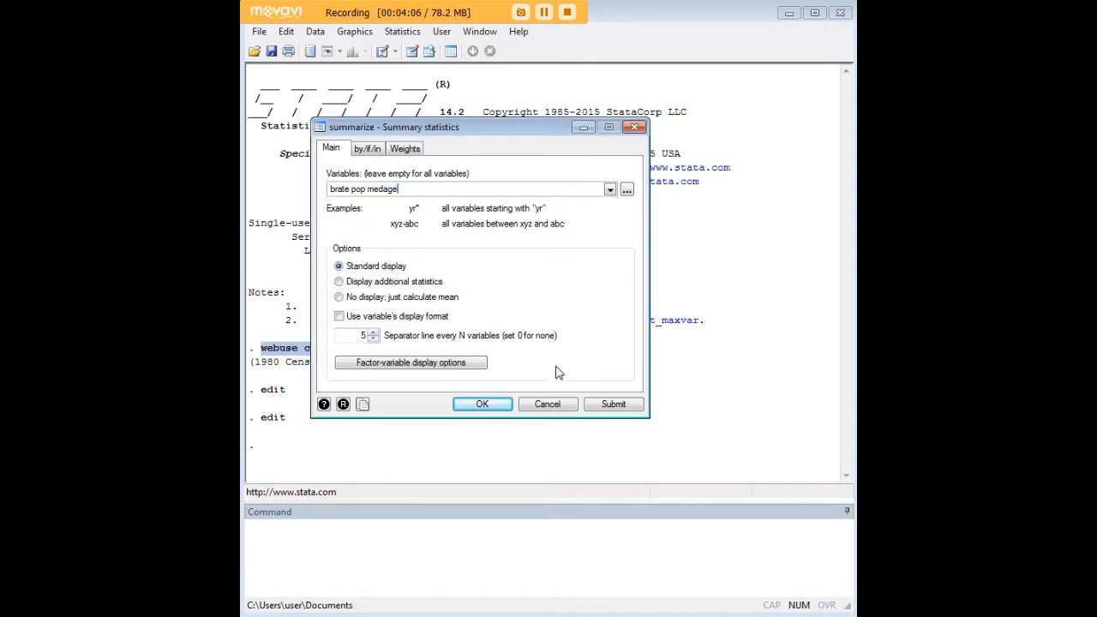
click(484, 404)
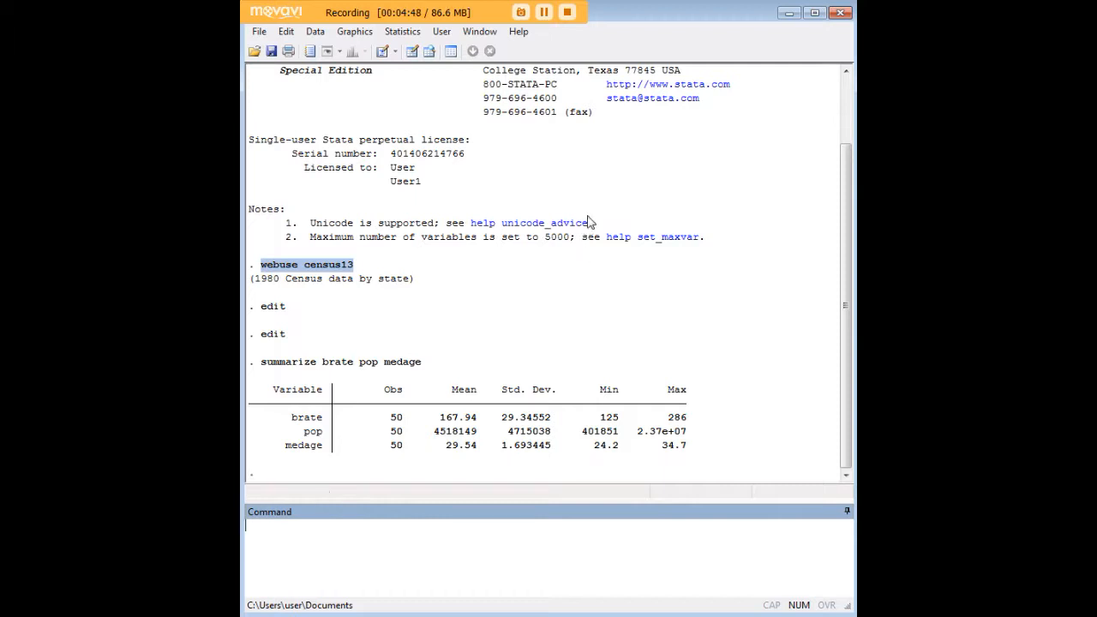
Step: Open a new do-file in the Do-file Editor and place its window over the results
click(384, 54)
drag(471, 91, 463, 79)
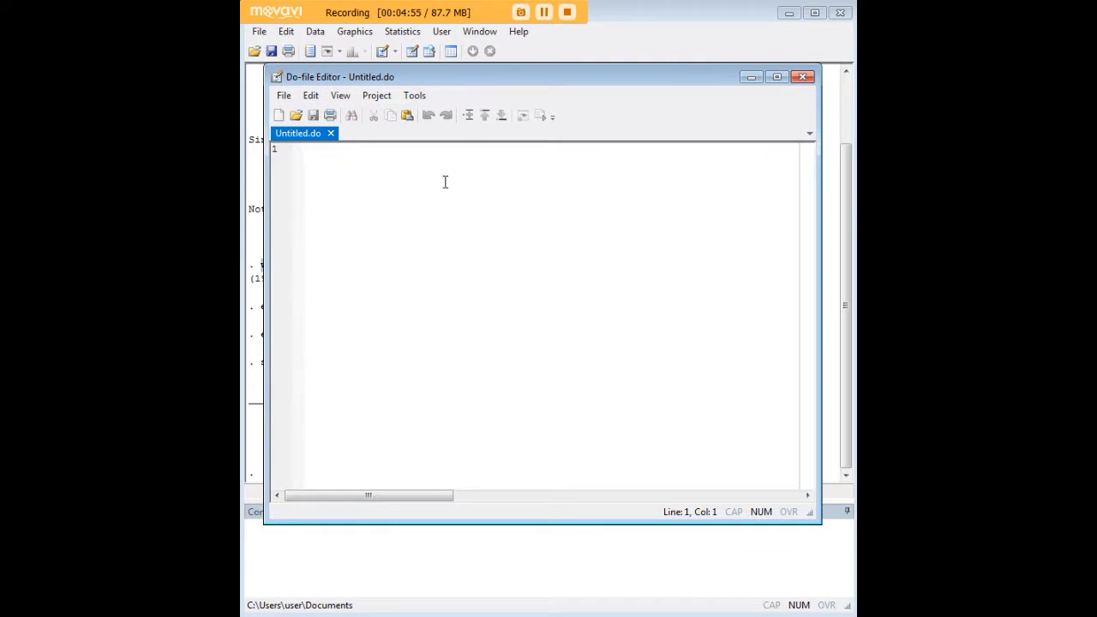
drag(515, 85, 500, 612)
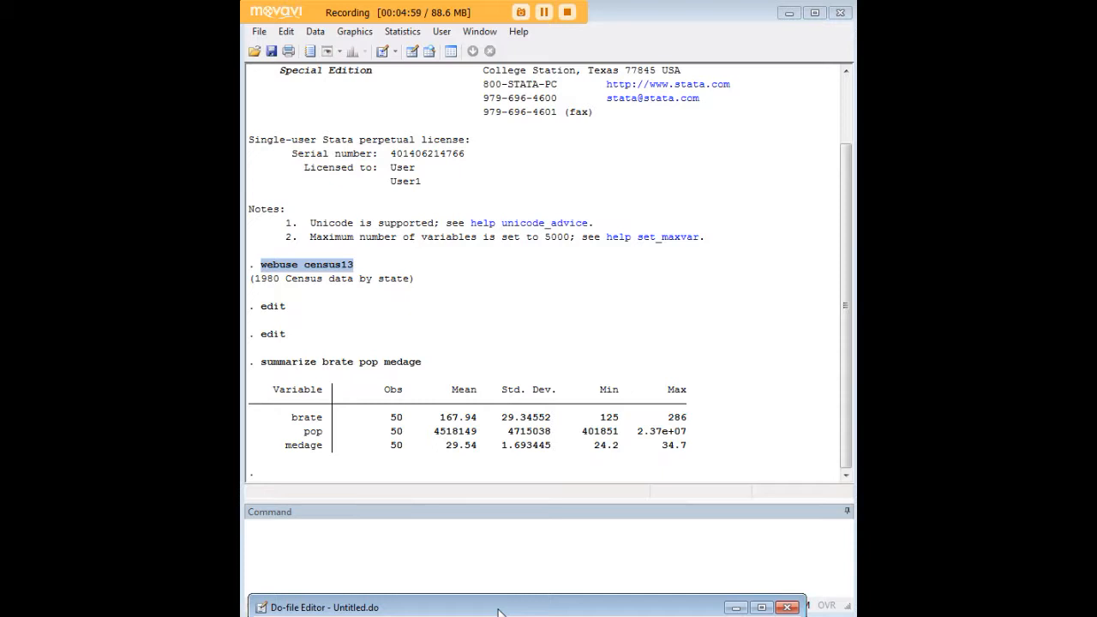
click(516, 548)
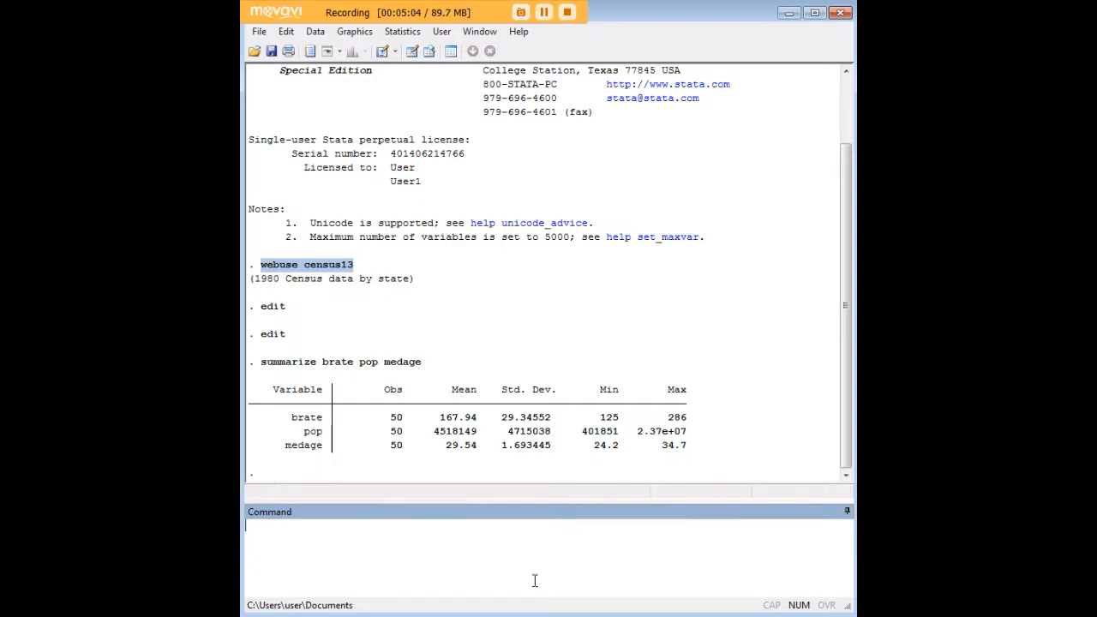
click(430, 616)
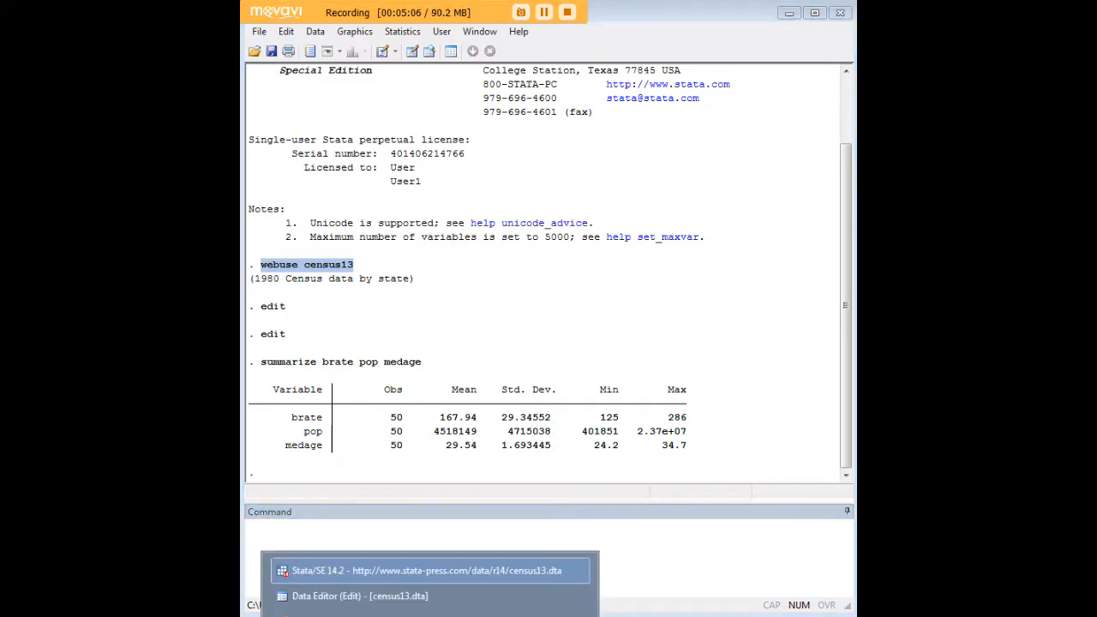
click(431, 616)
drag(539, 611, 557, 84)
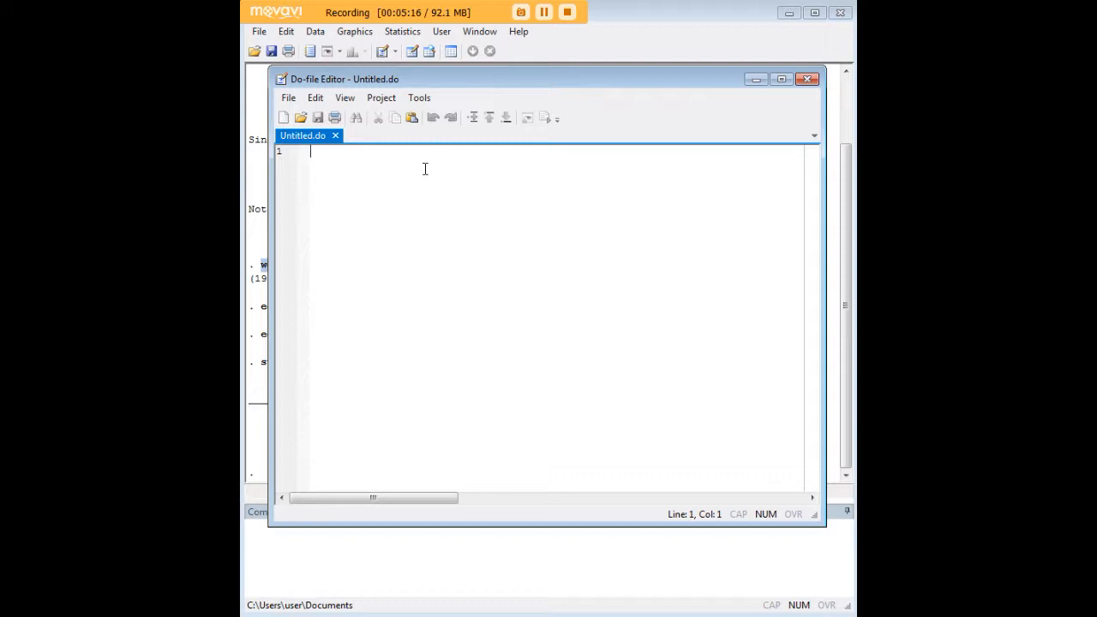
Step: Write the command "summarize pop brate, detail" in the do-file, run it, and minimize the editor
text(summarize pop brate, detail)
key(Return)
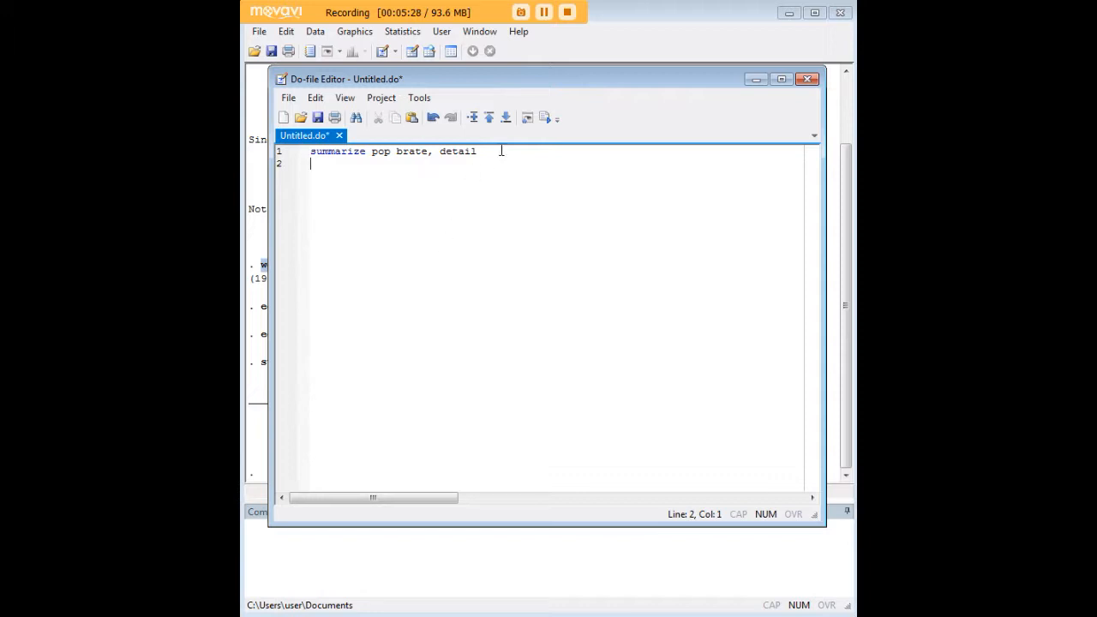
click(544, 119)
click(754, 83)
Step: Examine the summarize command and its detailed output for population and birth rate
scroll(507, 369, up, 4)
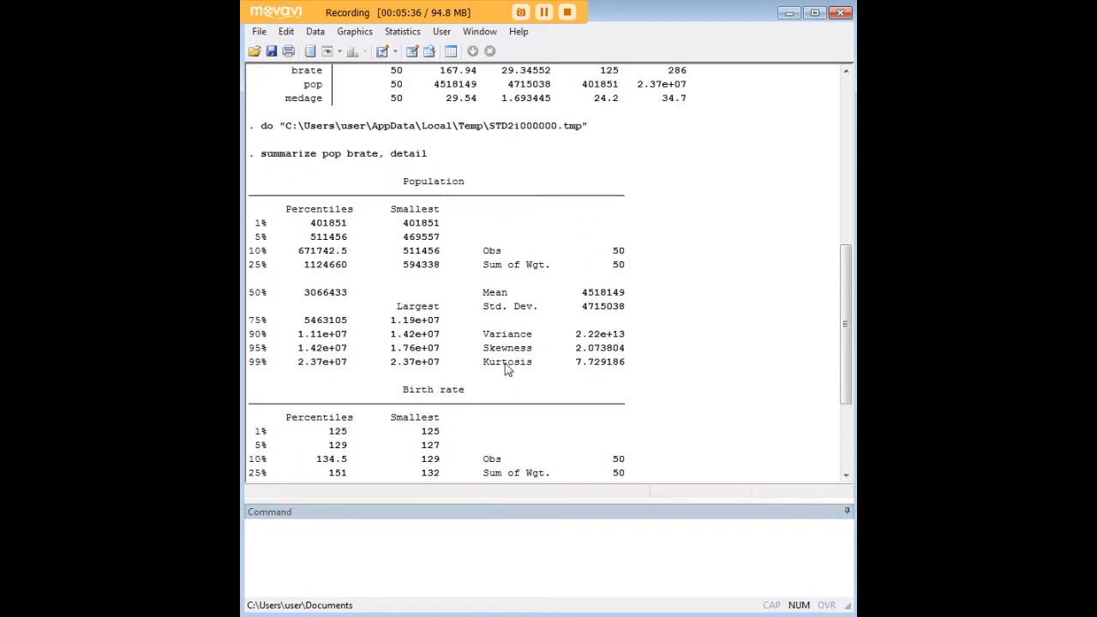
drag(443, 161, 265, 163)
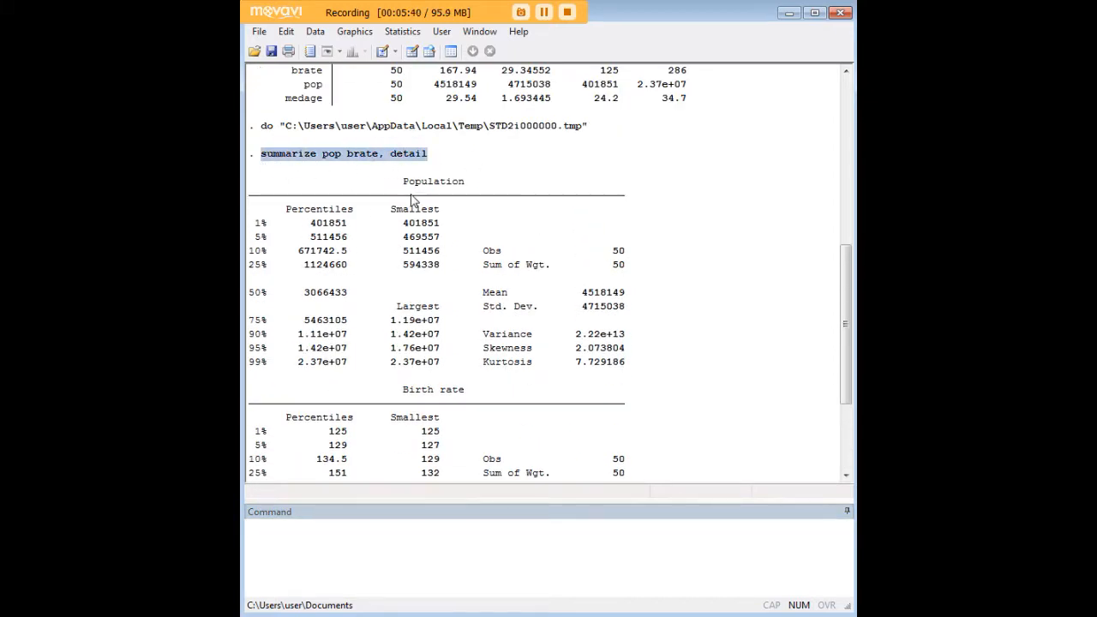
scroll(437, 292, down, 4)
scroll(471, 313, up, 4)
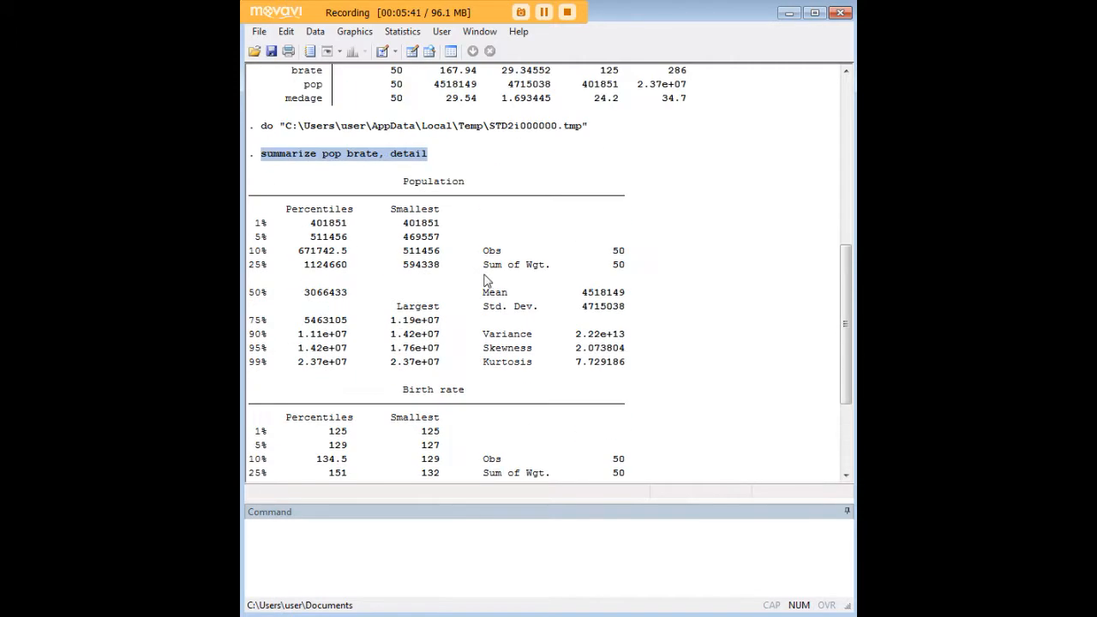
click(415, 169)
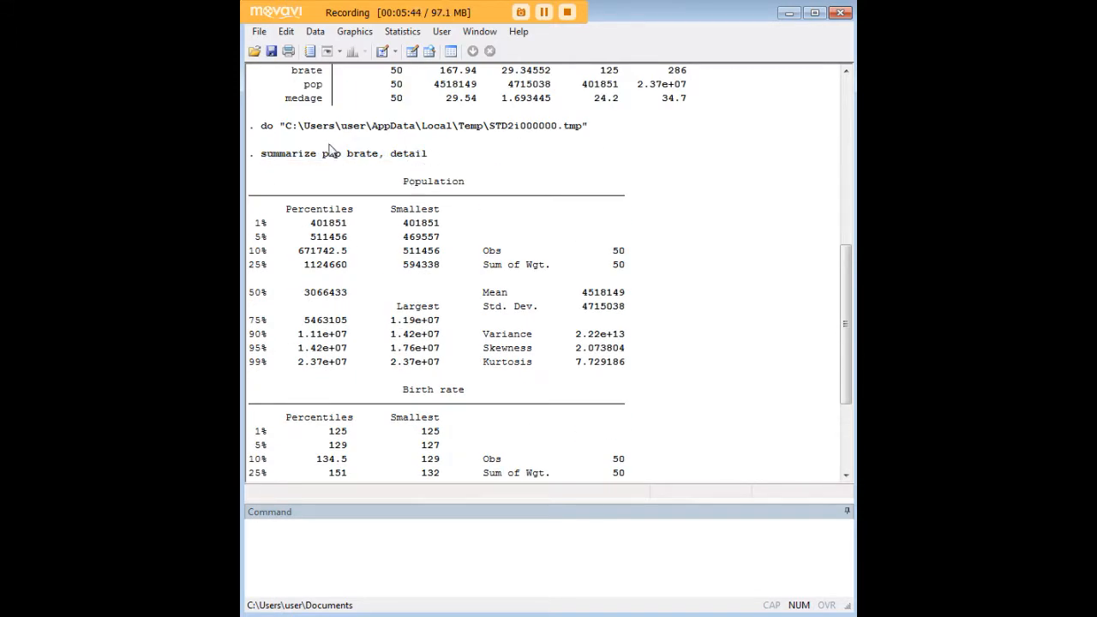
scroll(557, 270, down, 4)
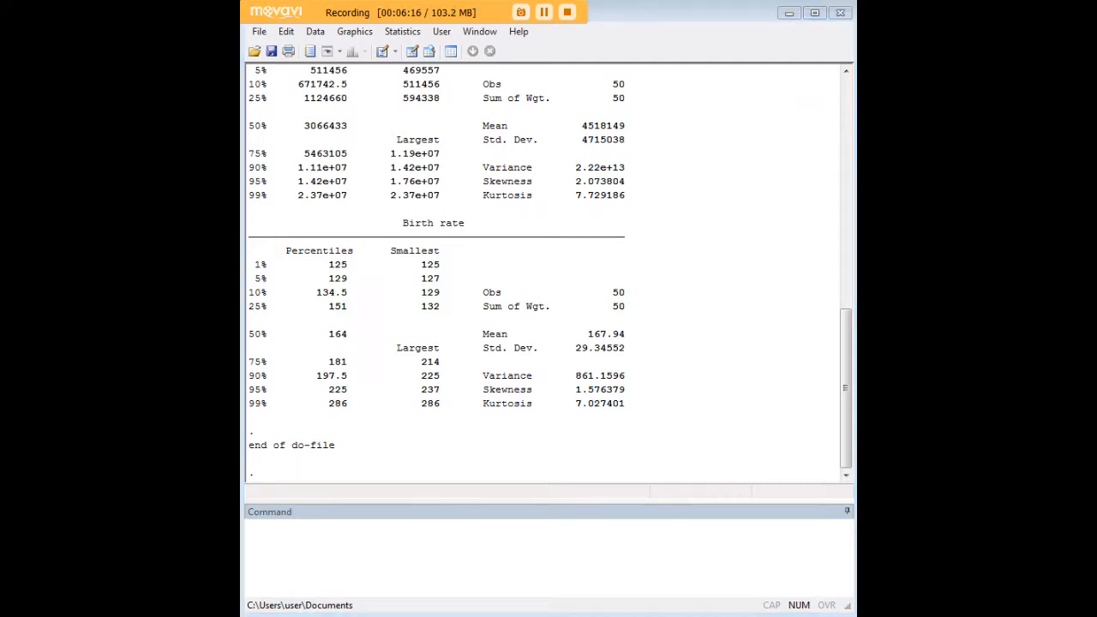
Step: Switch to Notepad and write "summarize pop brate, detail" and "summarize dvcrate, detail" on separate lines
drag(900, 129, 474, 97)
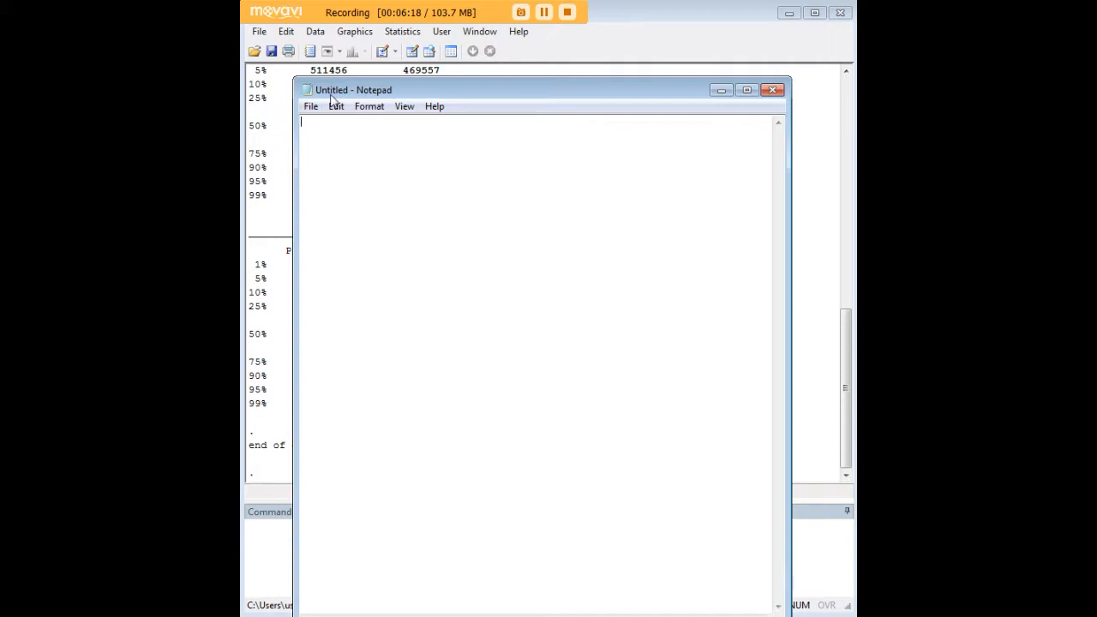
text(summarize pop brate)
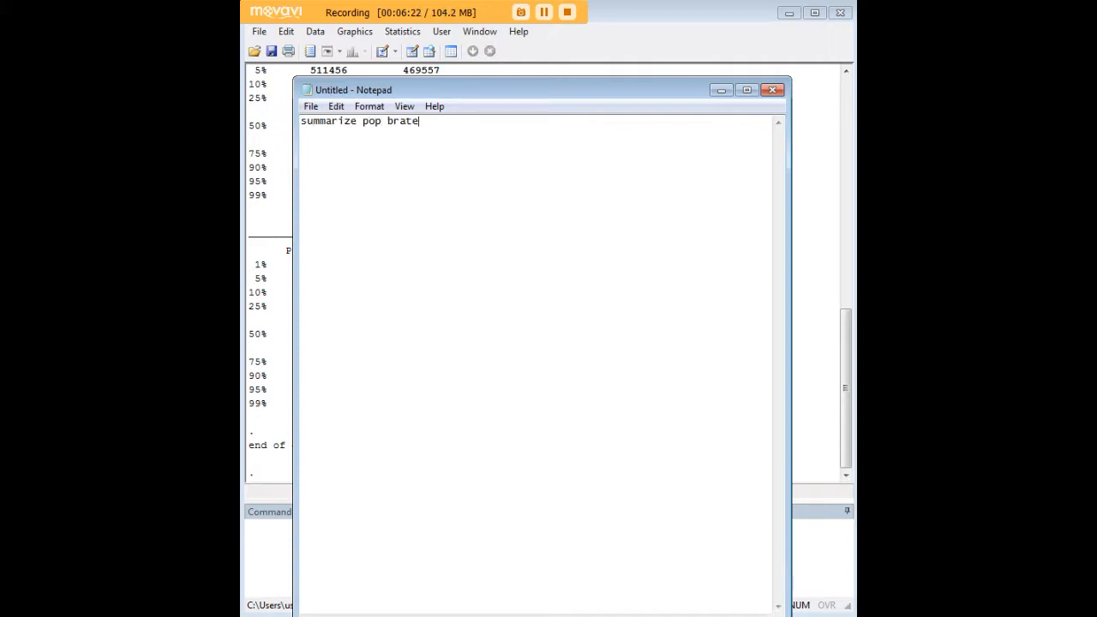
text(, detail)
key(ctrl+a)
click(491, 130)
key(Return)
text(summarize )
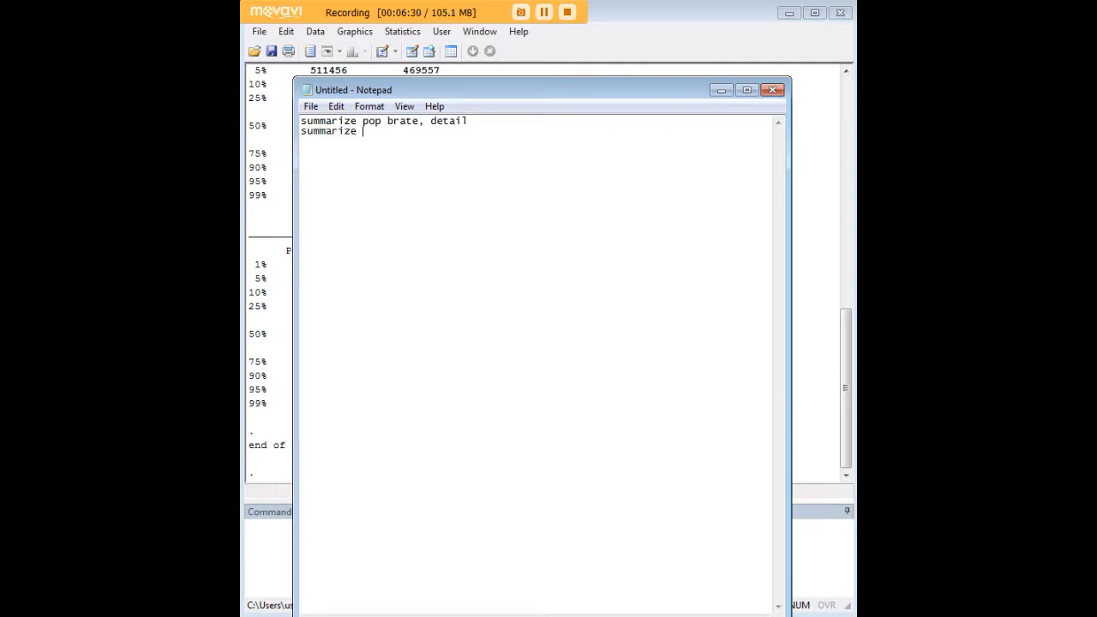
text(dvcrate, detail)
Step: Copy both summarize commands from Notepad and run them together as commands in Stata
key(ctrl+a)
key(ctrl+c)
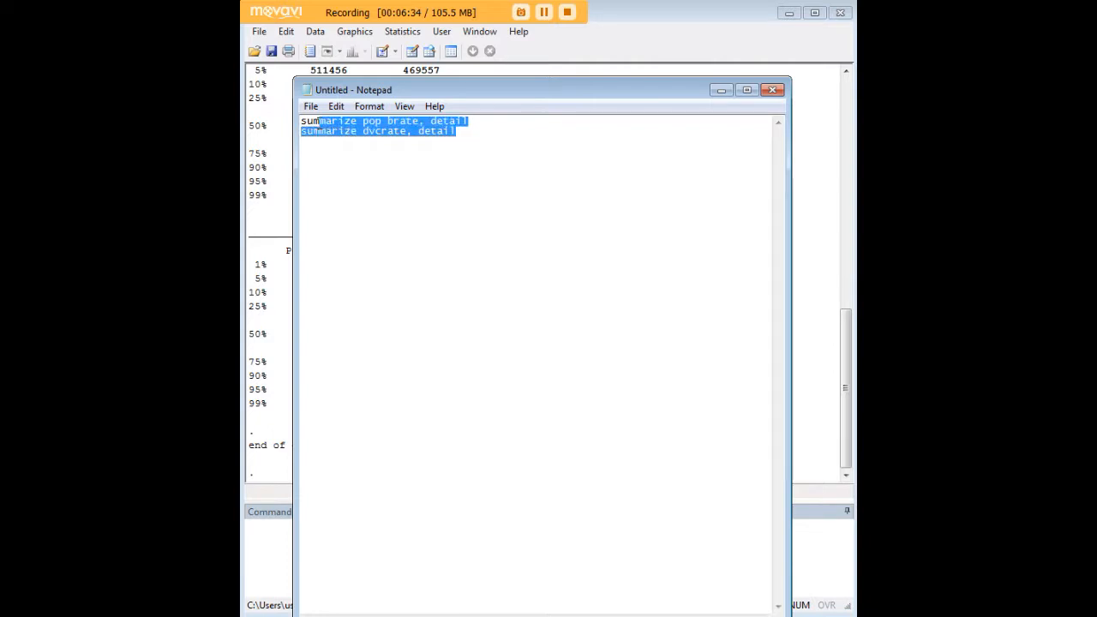
click(722, 93)
key(ctrl+v)
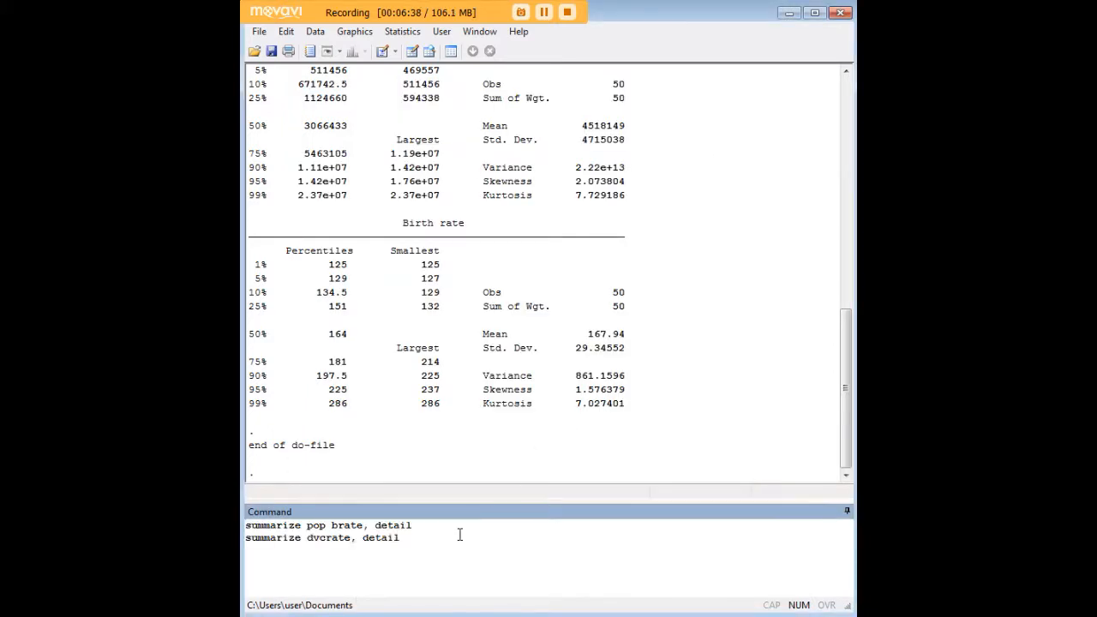
key(Return)
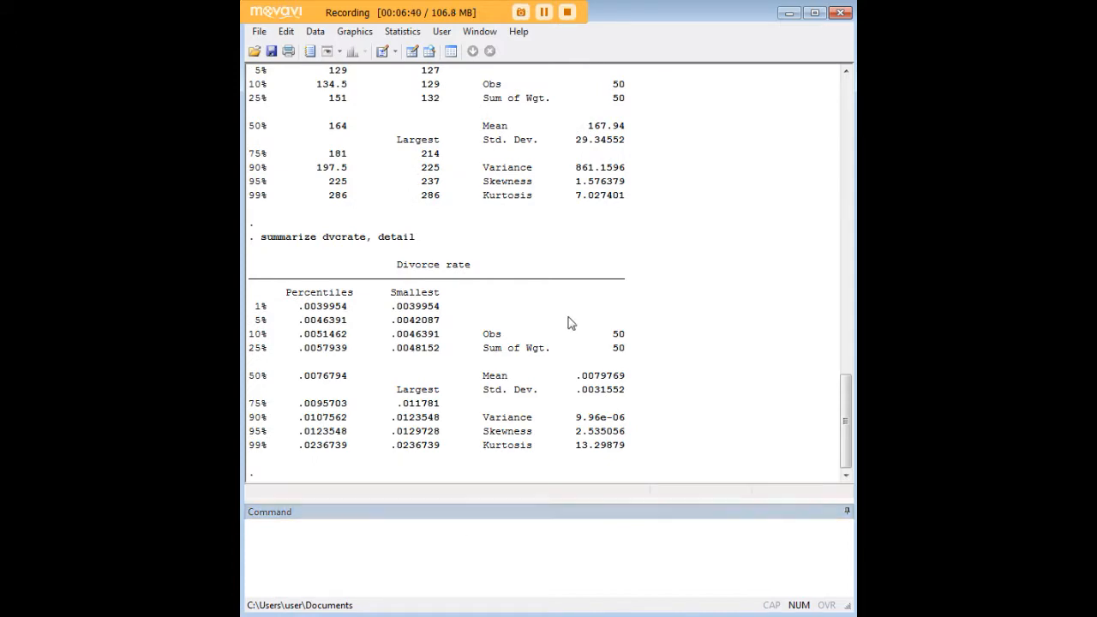
Step: Review the detailed summaries of population, birth rate and divorce rate, and the earlier results back to the session's start
scroll(566, 324, up, 3)
scroll(509, 224, up, 3)
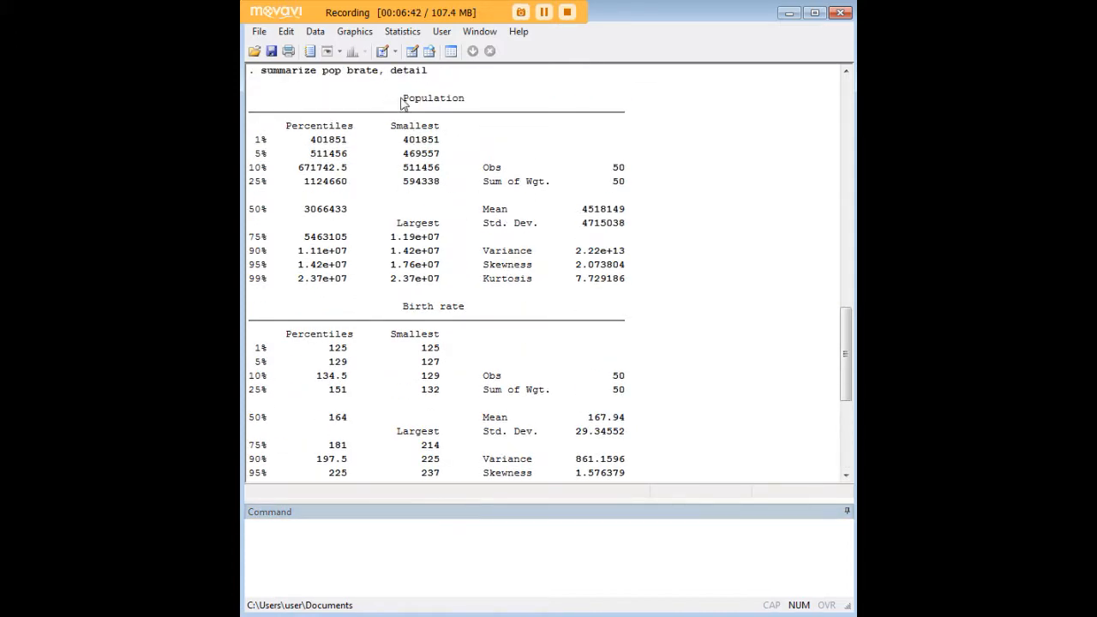
scroll(516, 308, down, 4)
scroll(519, 310, down, 2)
click(637, 542)
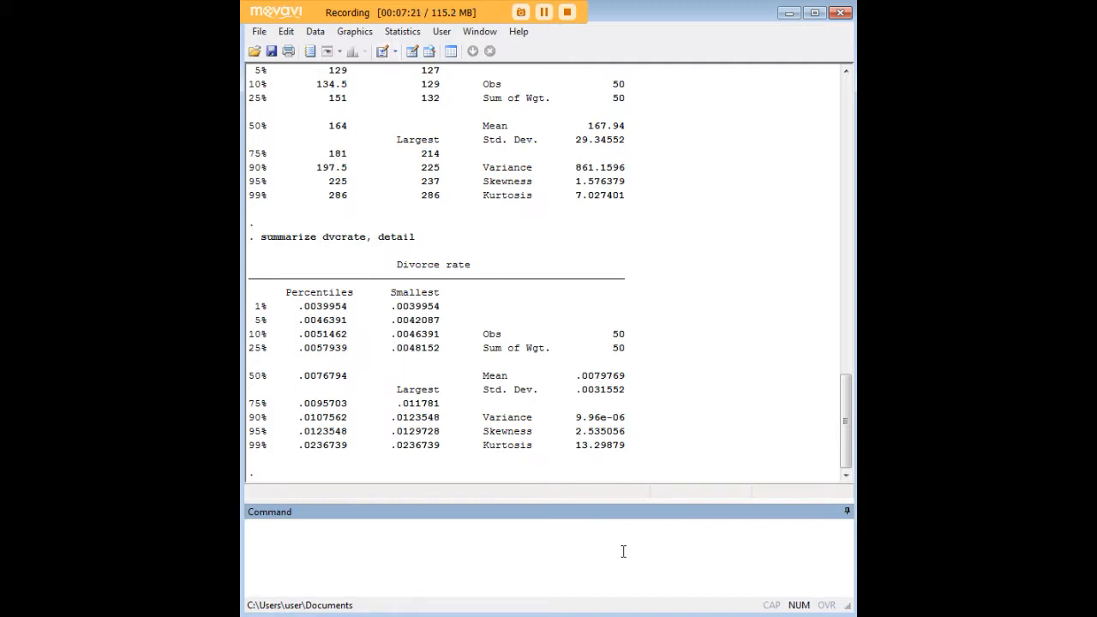
click(730, 433)
scroll(731, 432, up, 11)
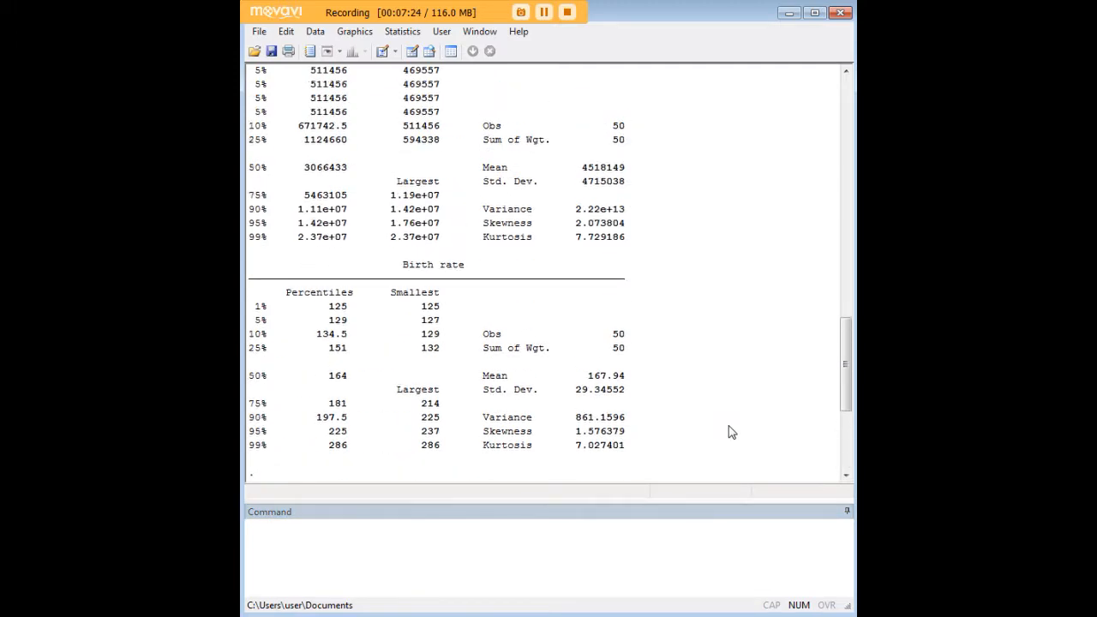
scroll(730, 432, up, 8)
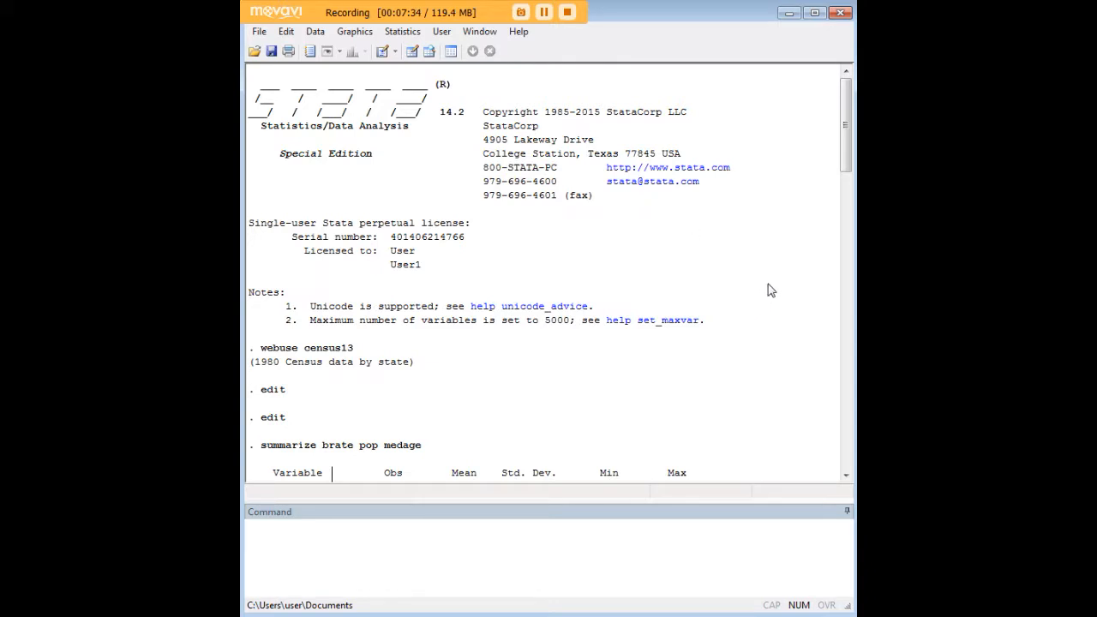
Step: Open the dataset with the edit command and inspect Alabama's median age and the state entry for Arkansas
click(666, 533)
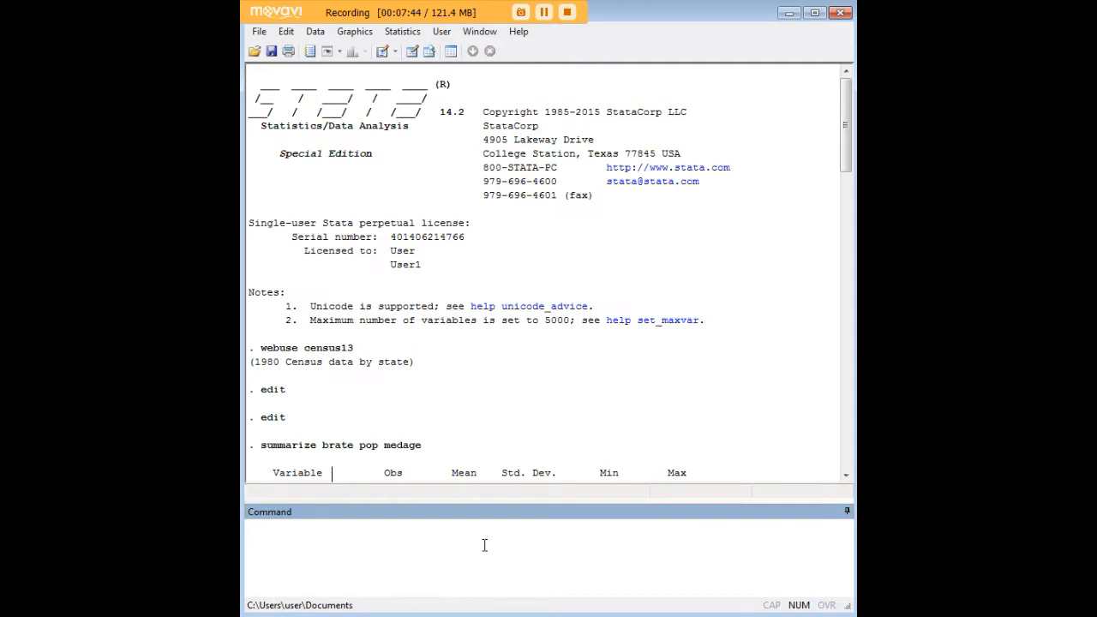
text(edit)
key(Return)
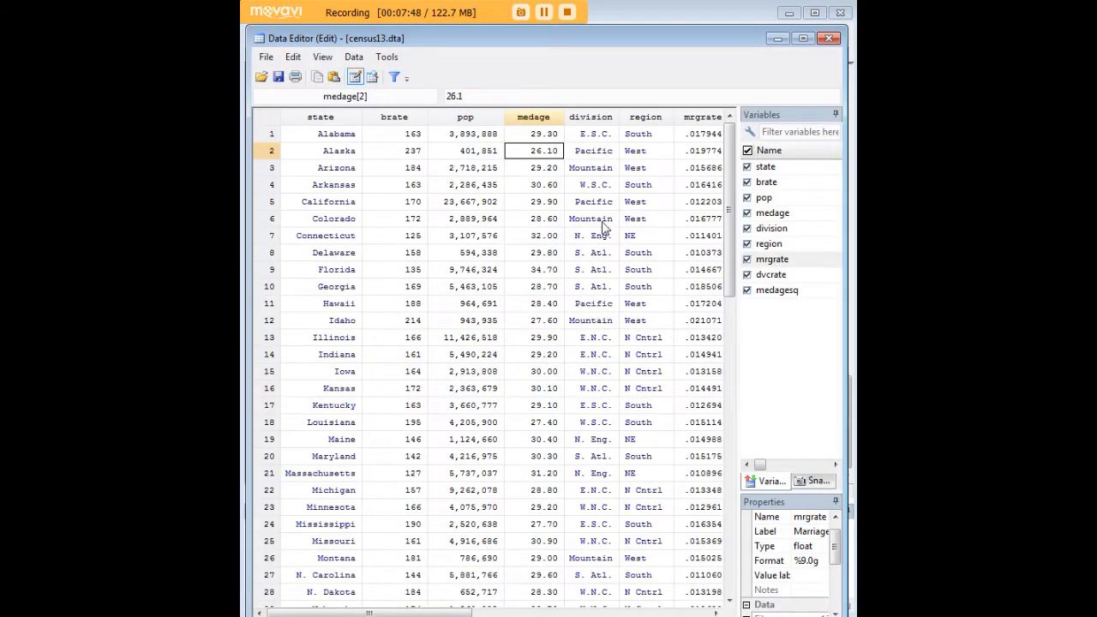
click(543, 137)
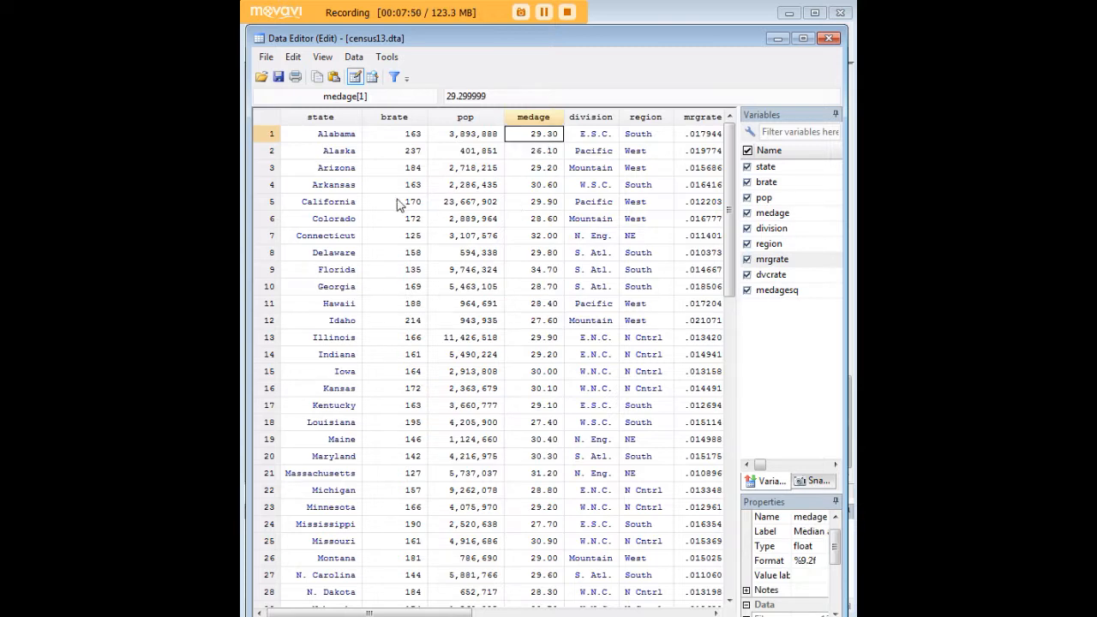
click(343, 186)
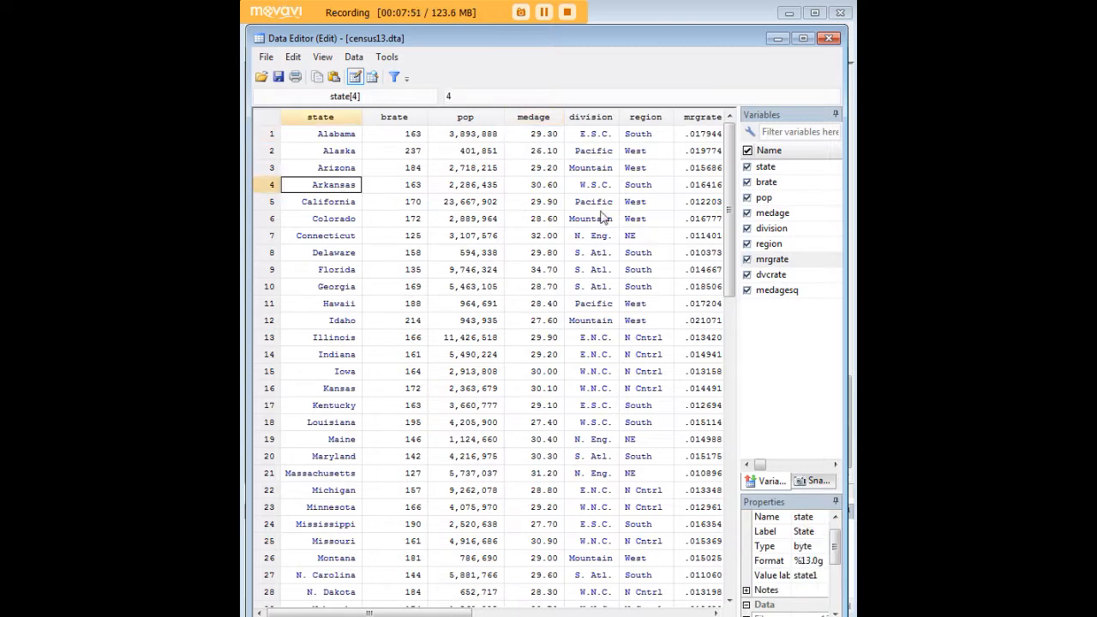
click(779, 38)
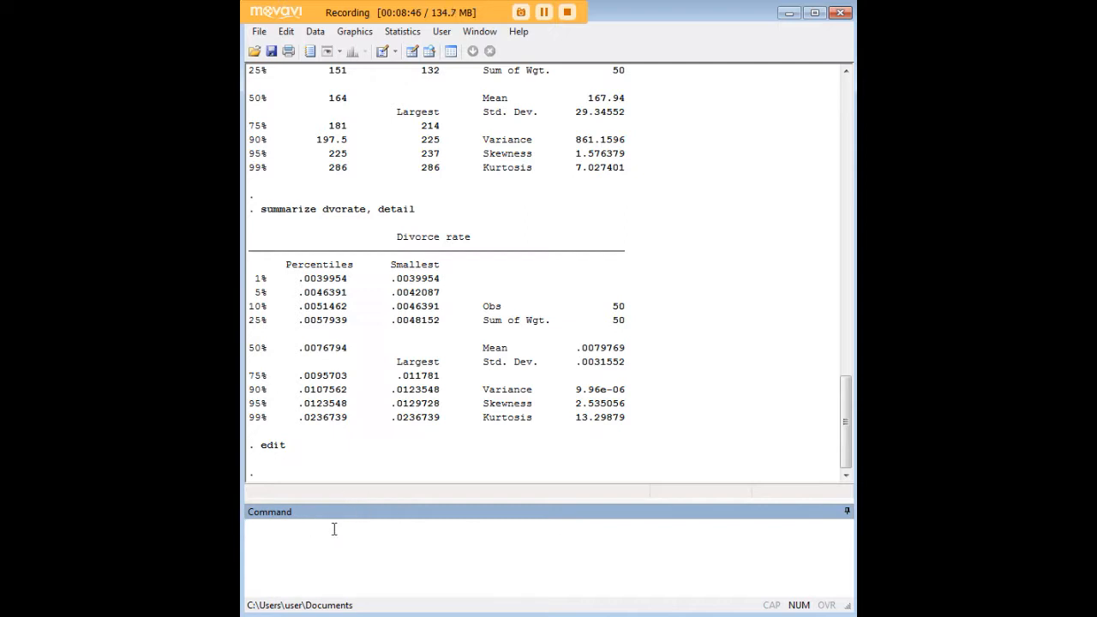
Step: Run the edit command again and look across Alabama's row from state to the marriage and divorce rates
text(edit)
key(Return)
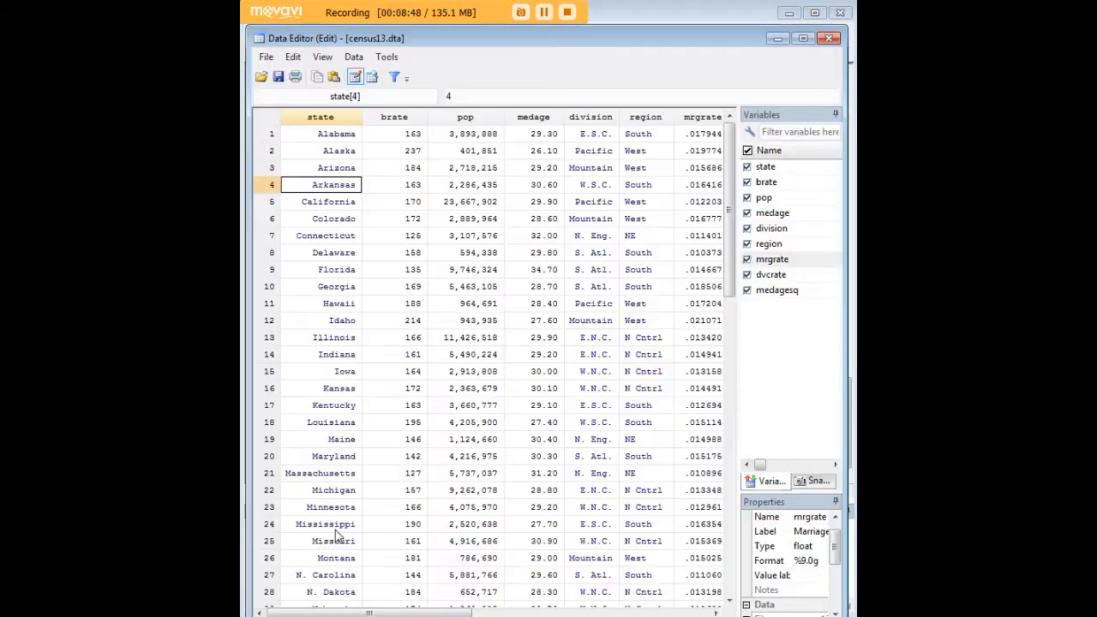
click(346, 138)
key(Right)
key(Right)
key(Right)
key(Right)
key(Right)
key(Right)
key(Right)
key(Left)
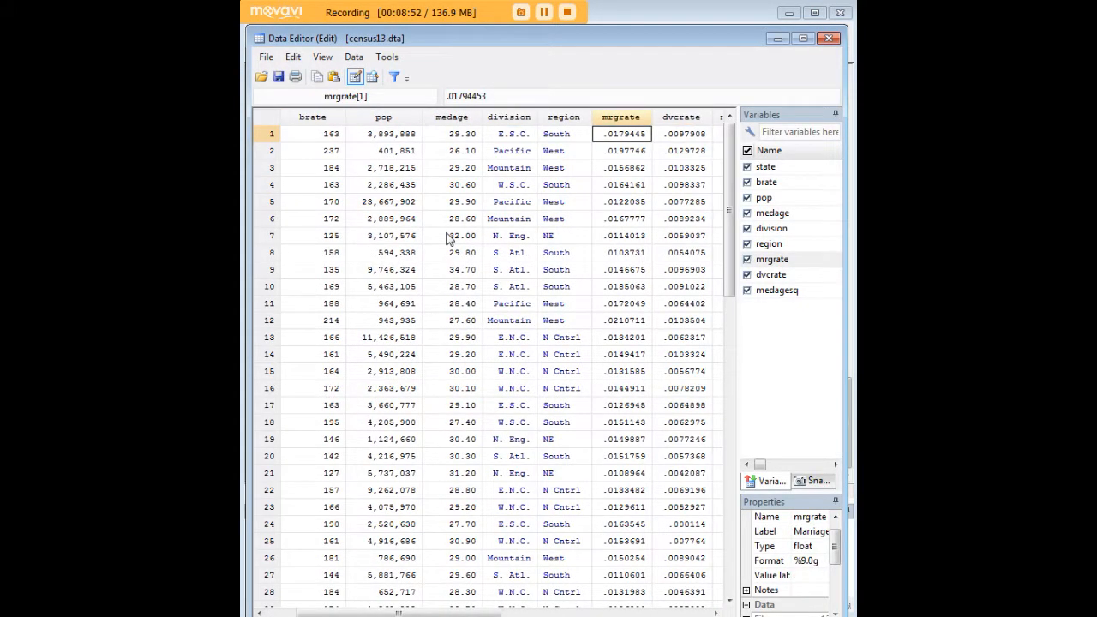
click(779, 37)
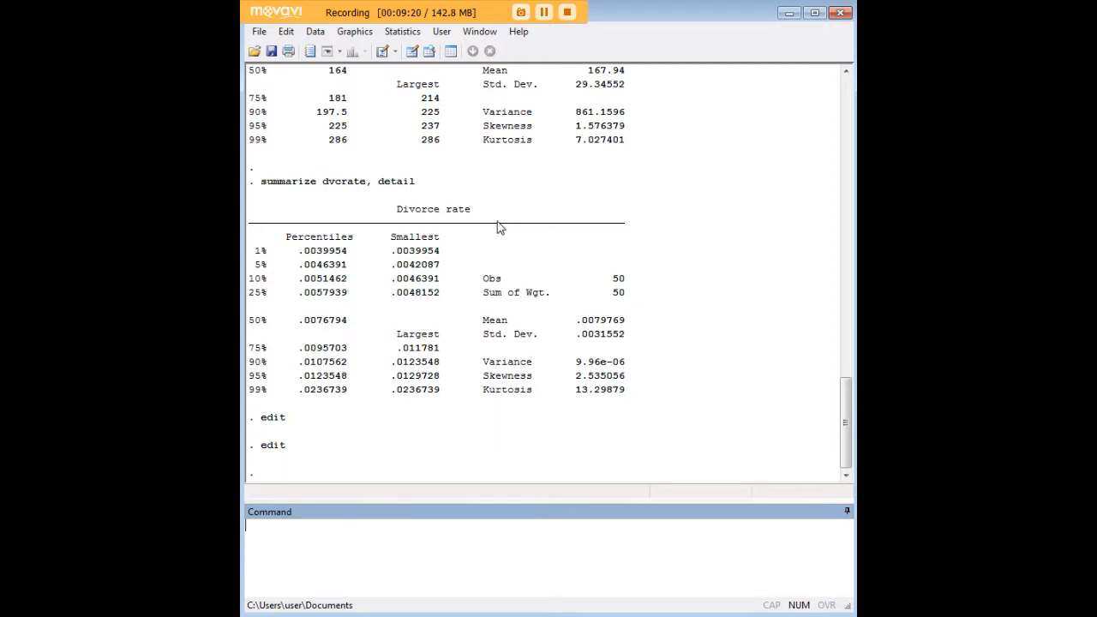
click(259, 32)
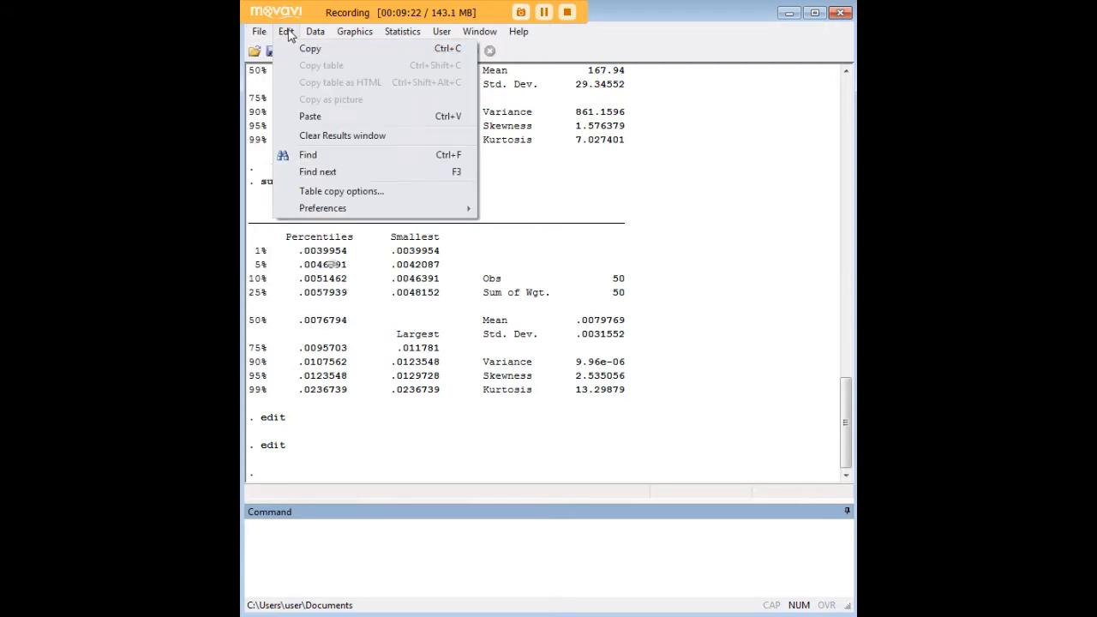
mouse_move(417, 36)
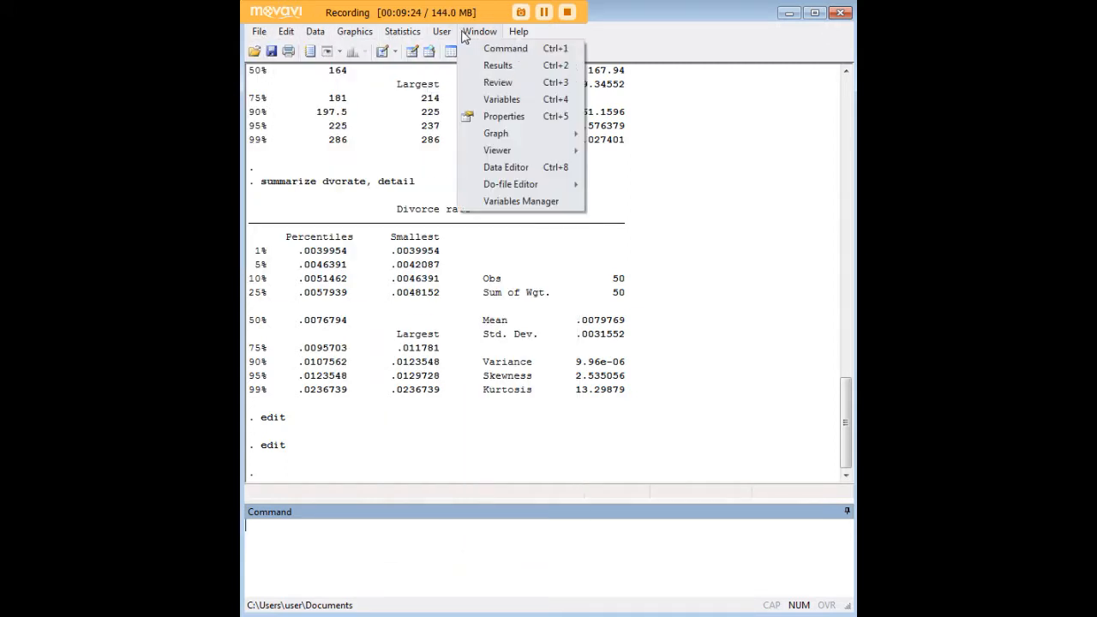
mouse_move(490, 39)
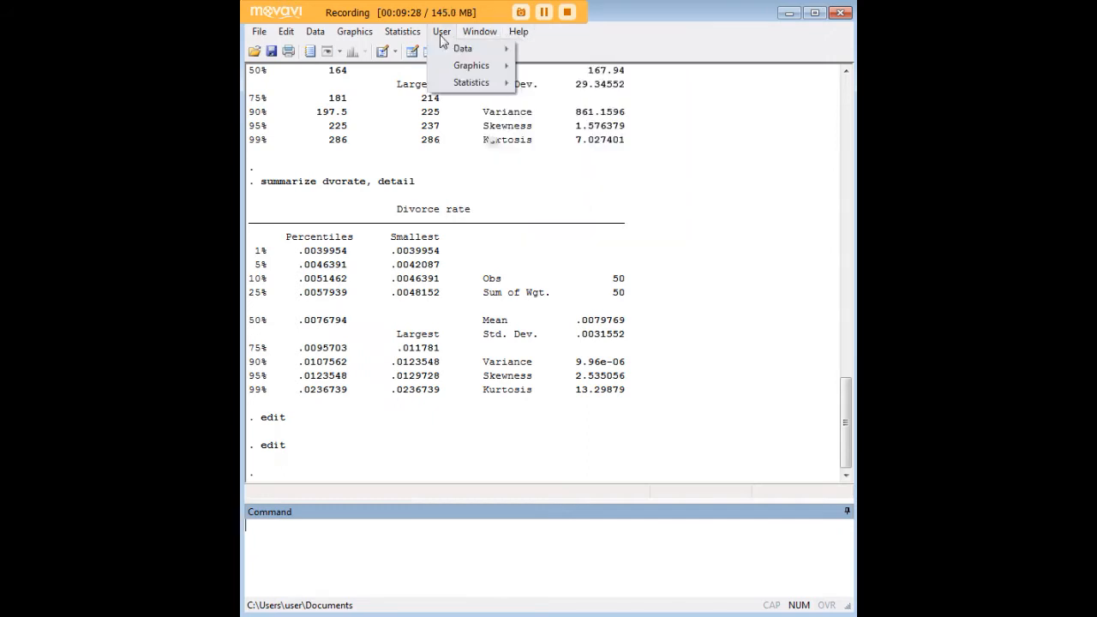
mouse_move(359, 41)
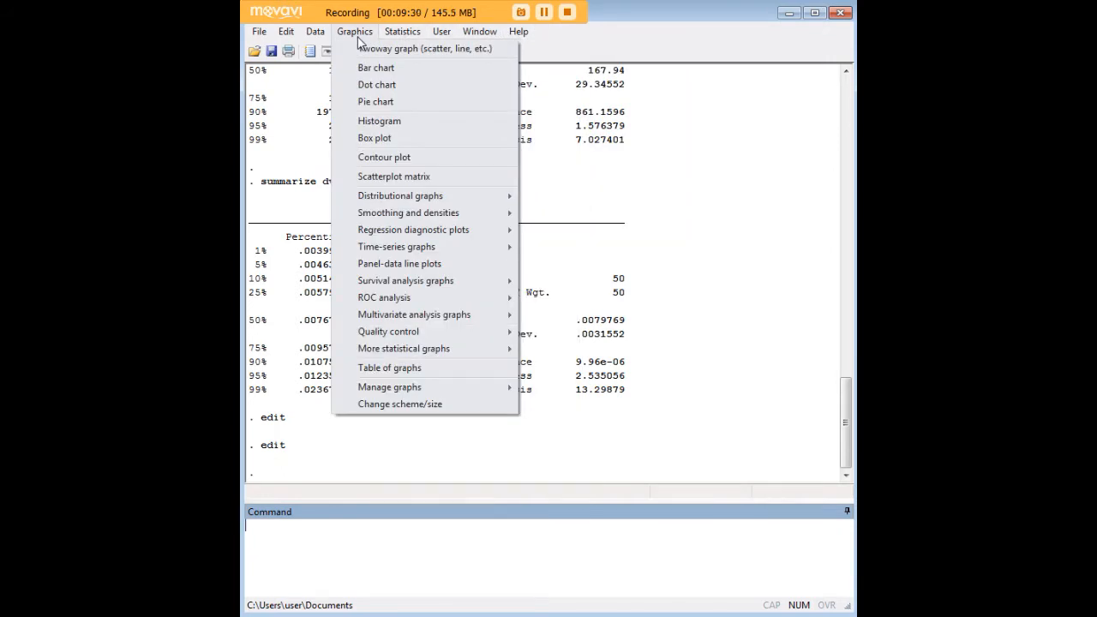
click(700, 318)
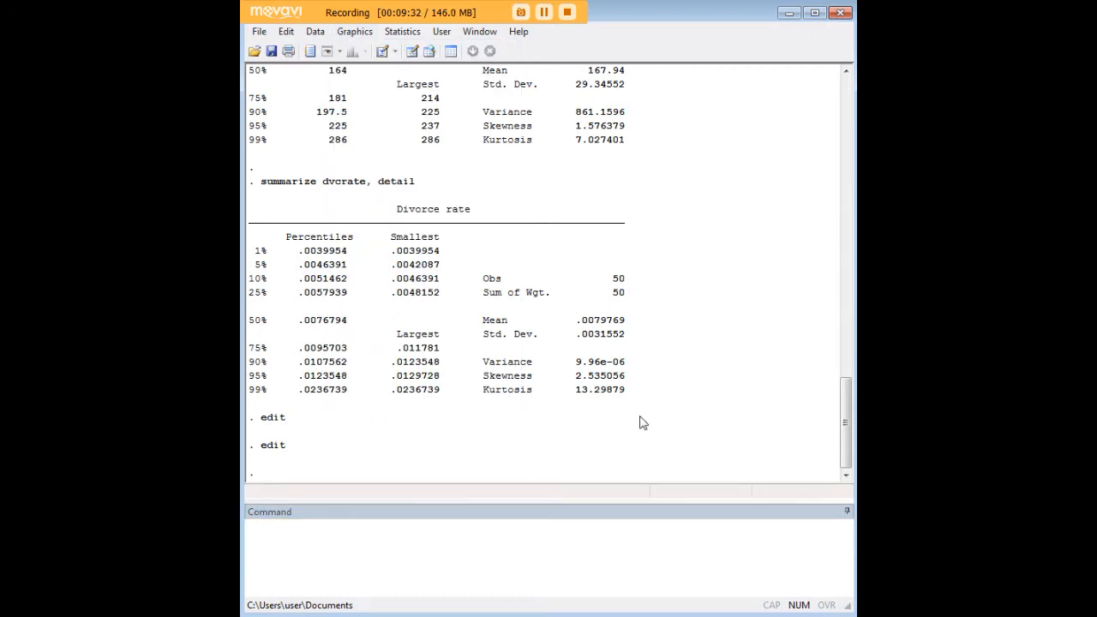
click(573, 531)
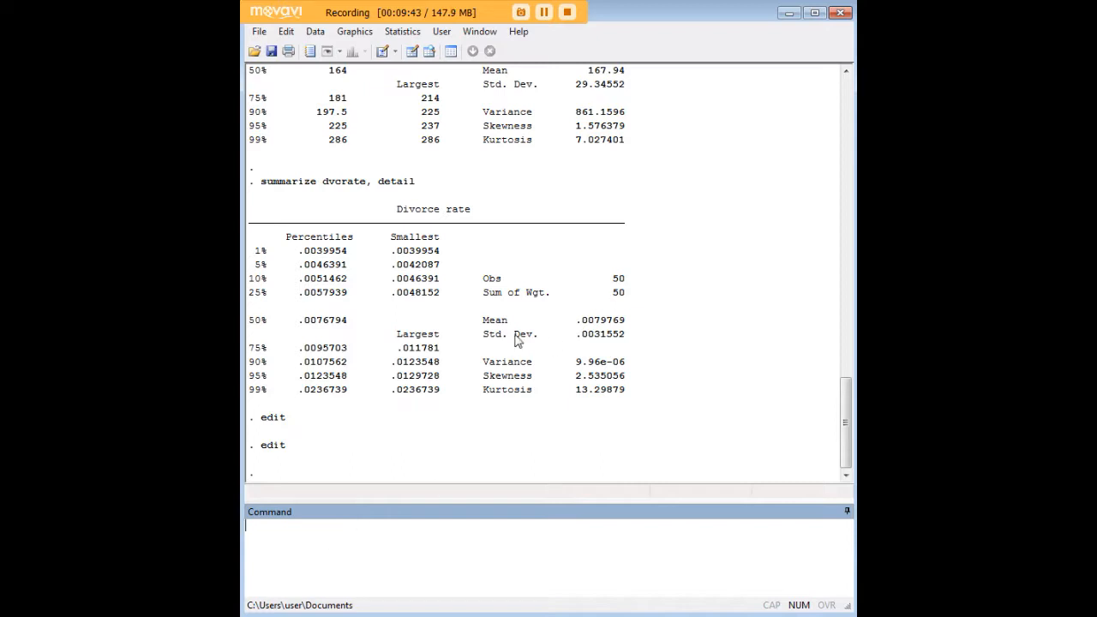
drag(417, 182, 266, 189)
click(354, 32)
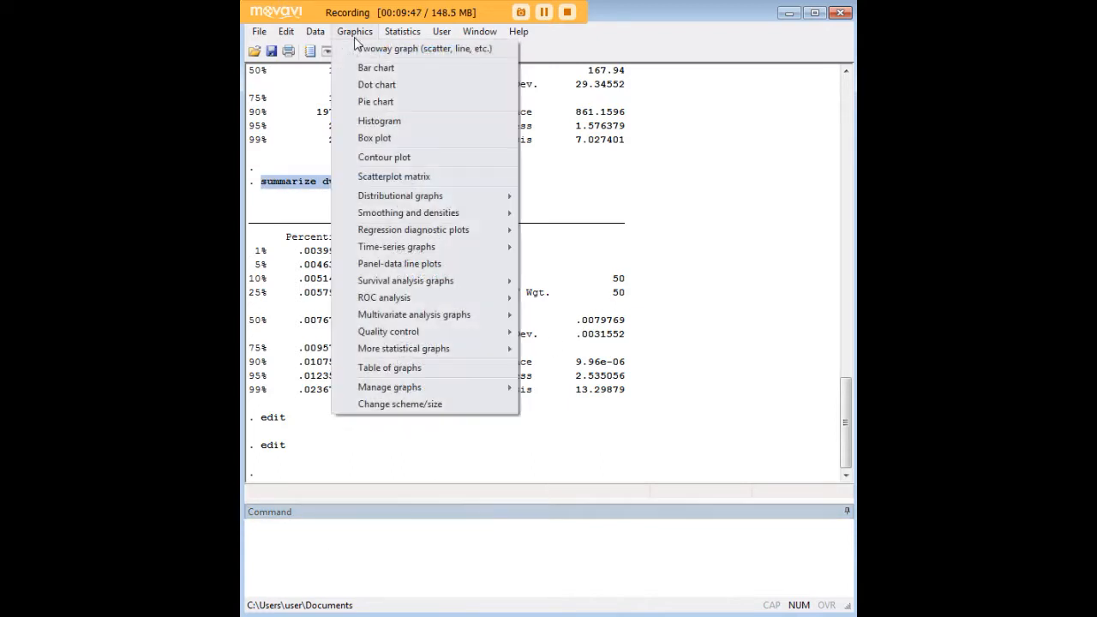
click(336, 346)
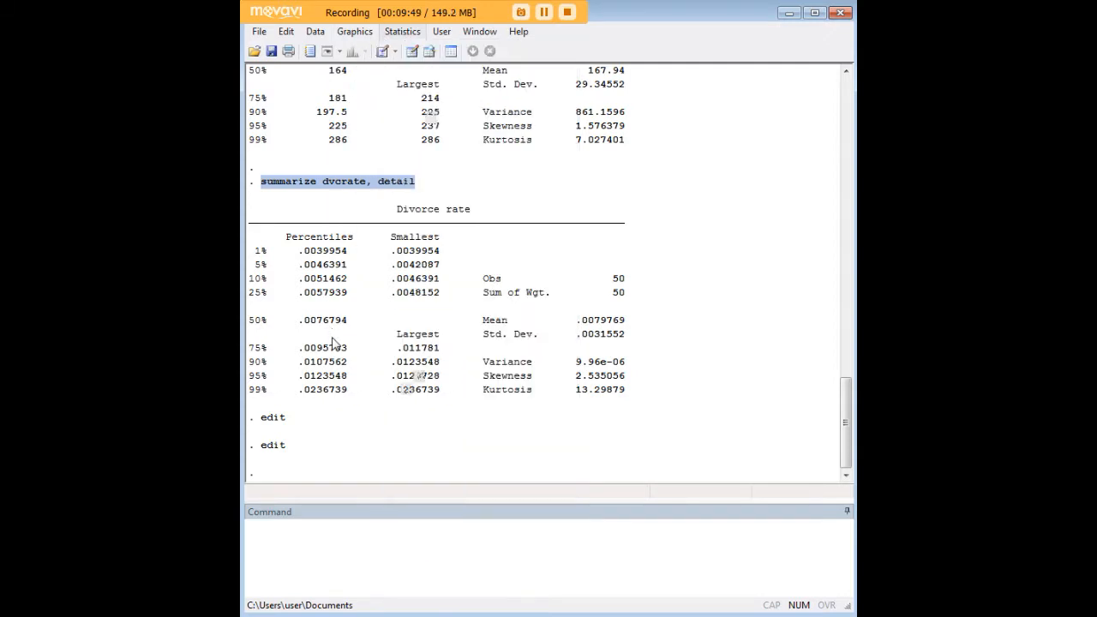